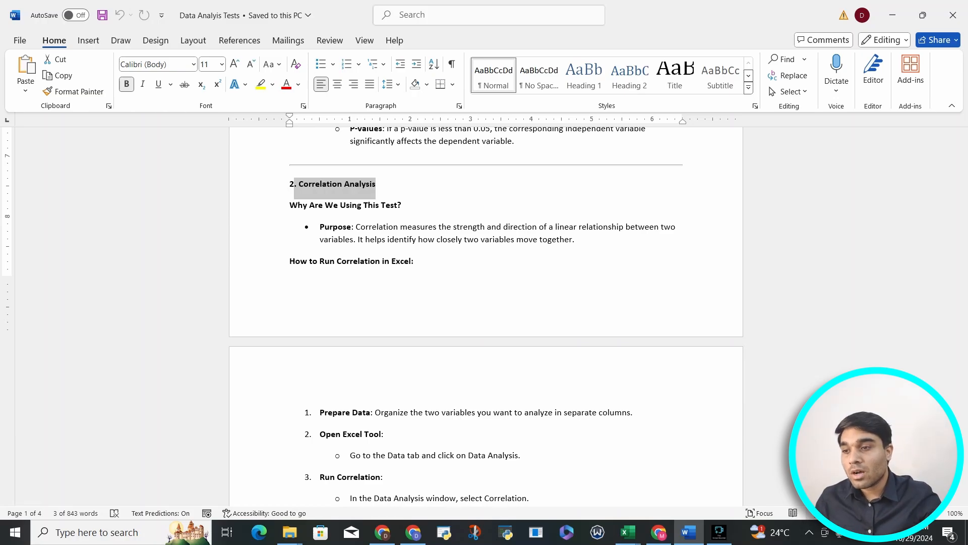
Step: Read the document's steps for running and interpreting a correlation analysis in Excel
scroll(486, 315, down, 8)
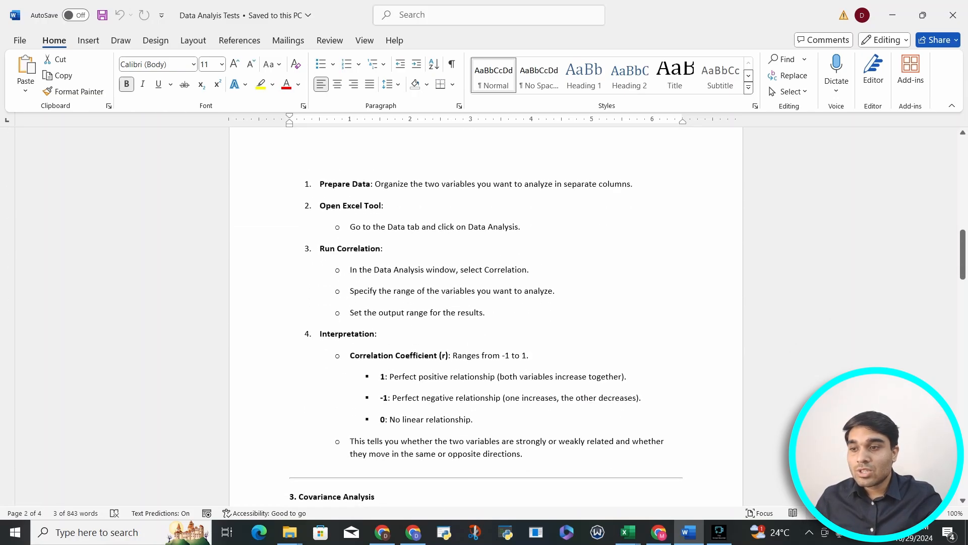
drag(389, 376, 496, 376)
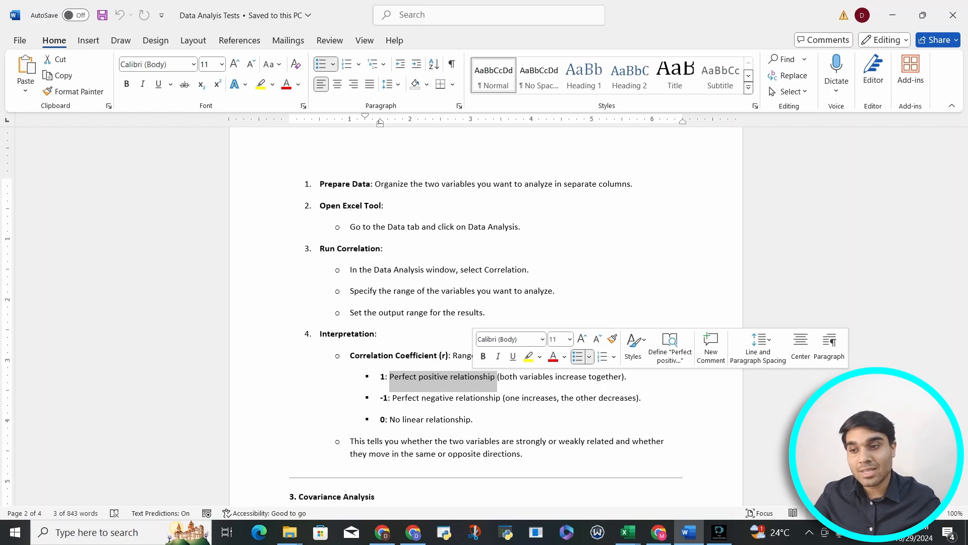
drag(392, 398, 501, 397)
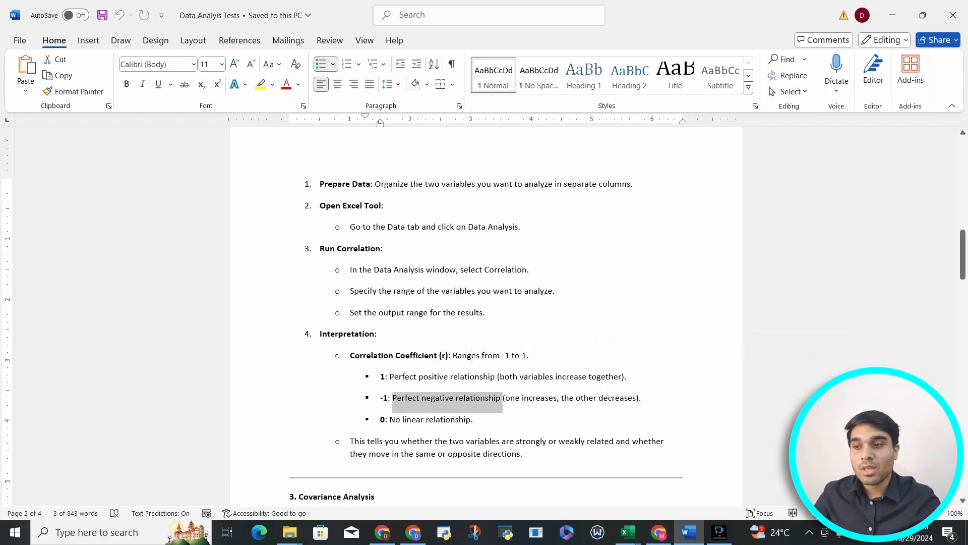
double_click(383, 377)
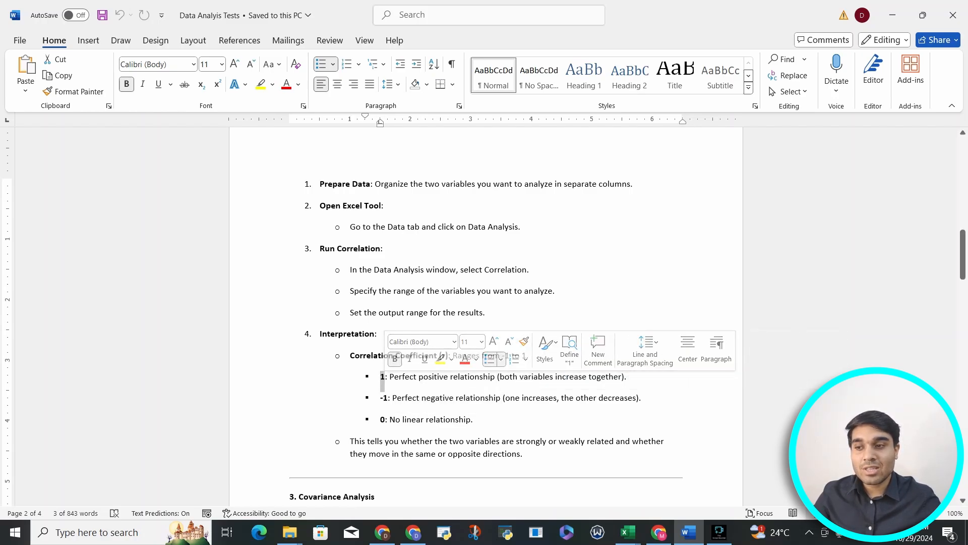
double_click(387, 399)
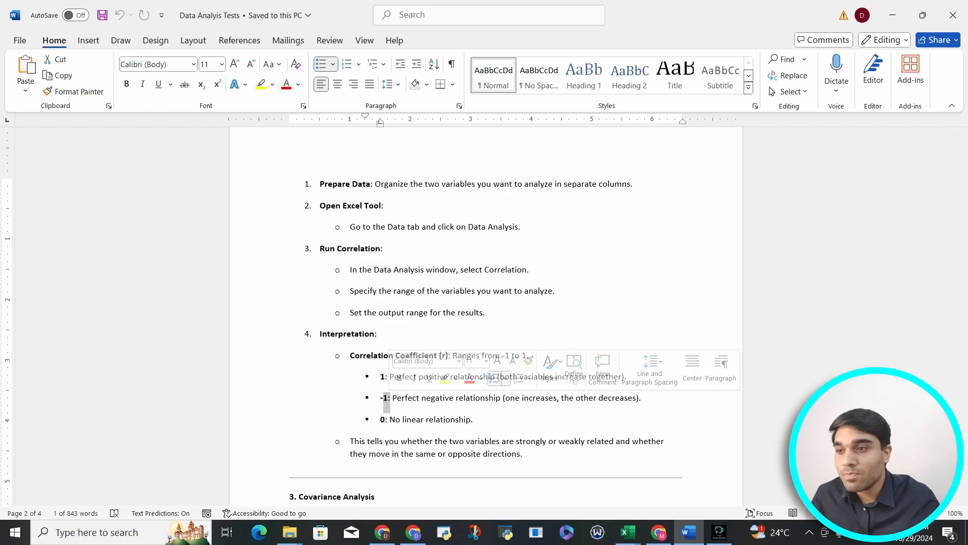
click(415, 227)
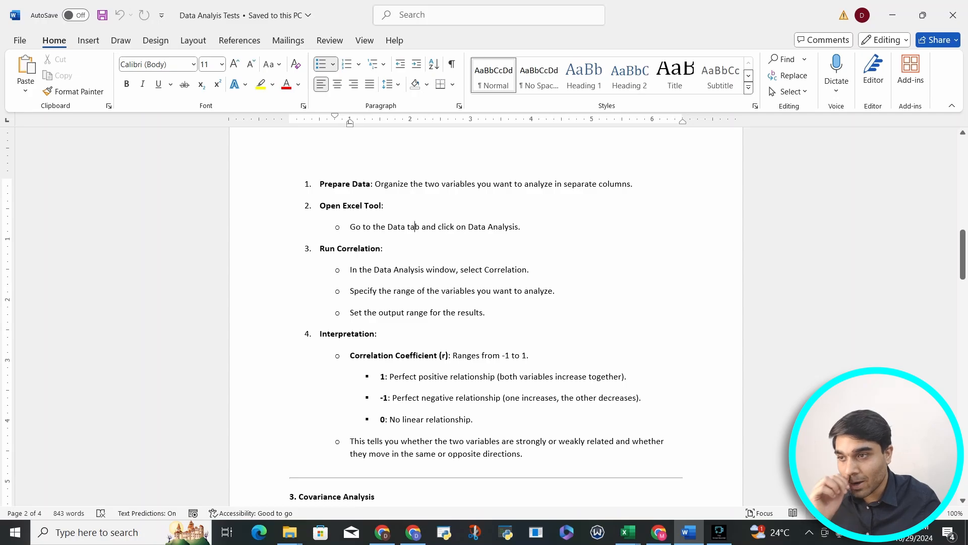
drag(375, 184, 631, 184)
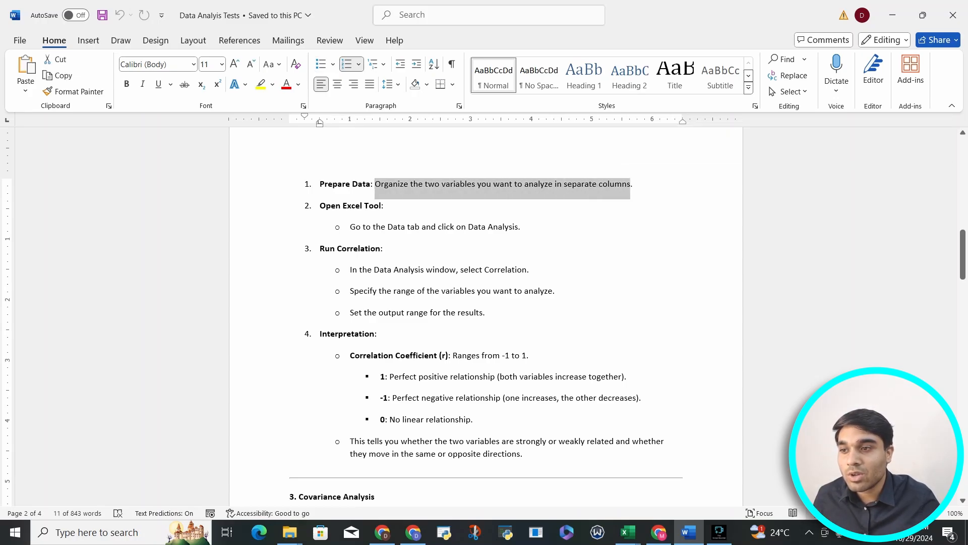
drag(350, 270, 491, 313)
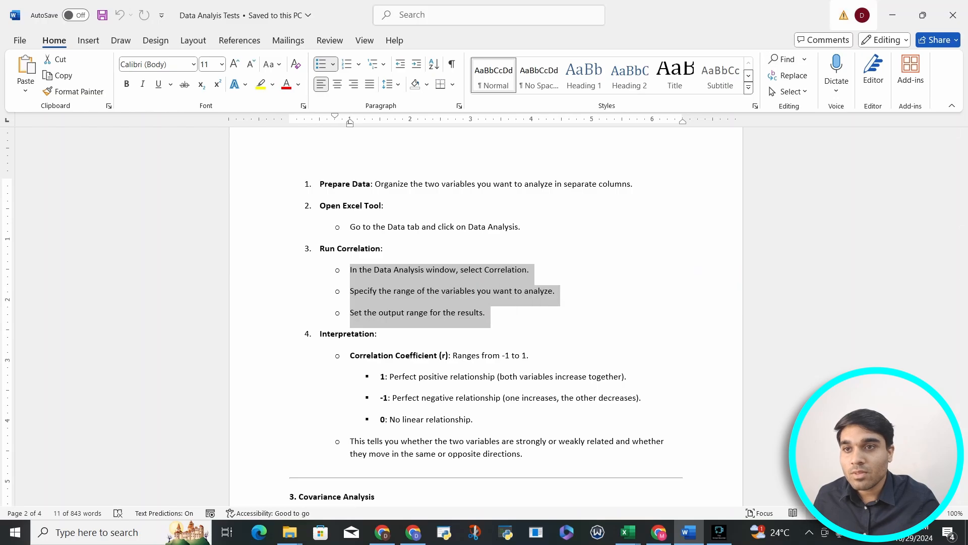
Step: Switch to Excel and open the Correlation tool from Data Analysis
key(alt+Tab)
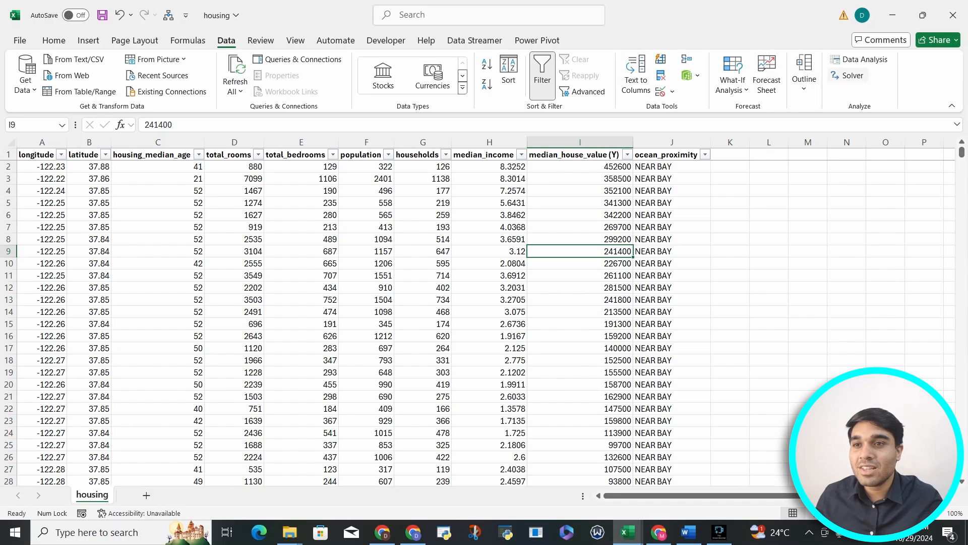
click(858, 59)
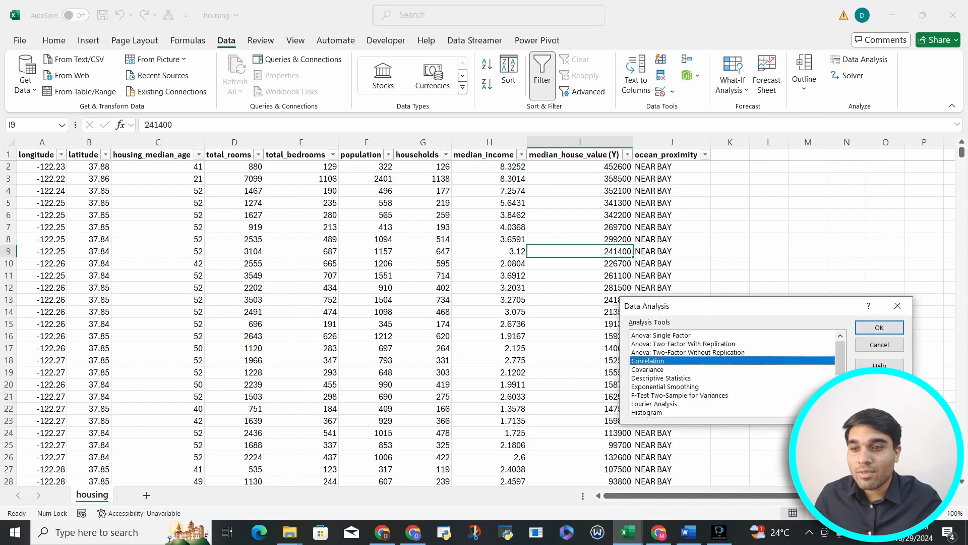
click(661, 336)
click(661, 353)
click(648, 361)
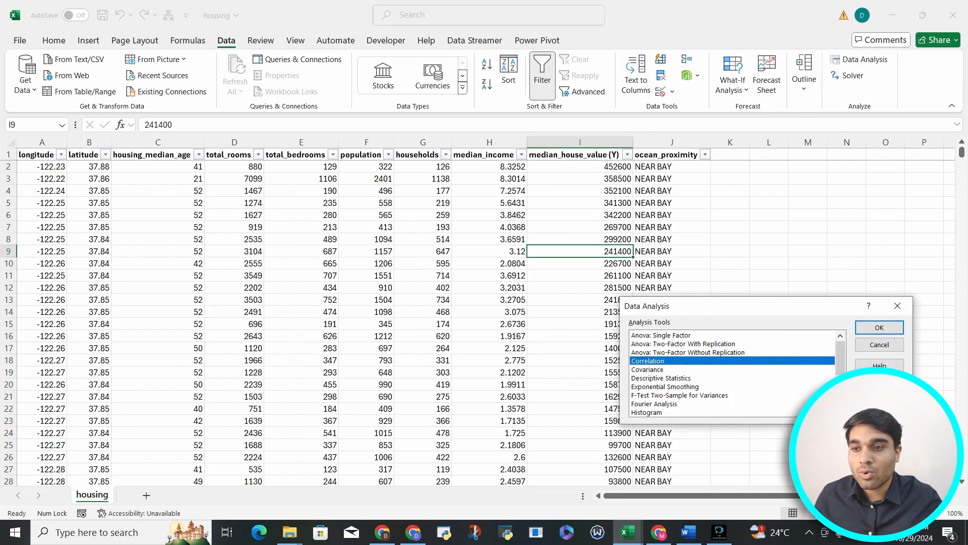
click(647, 369)
click(648, 361)
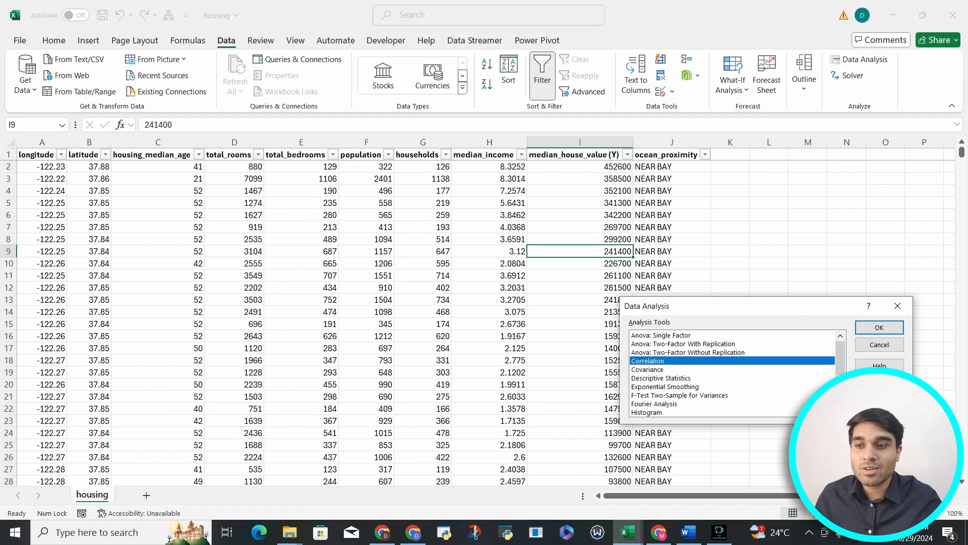
click(648, 370)
click(648, 361)
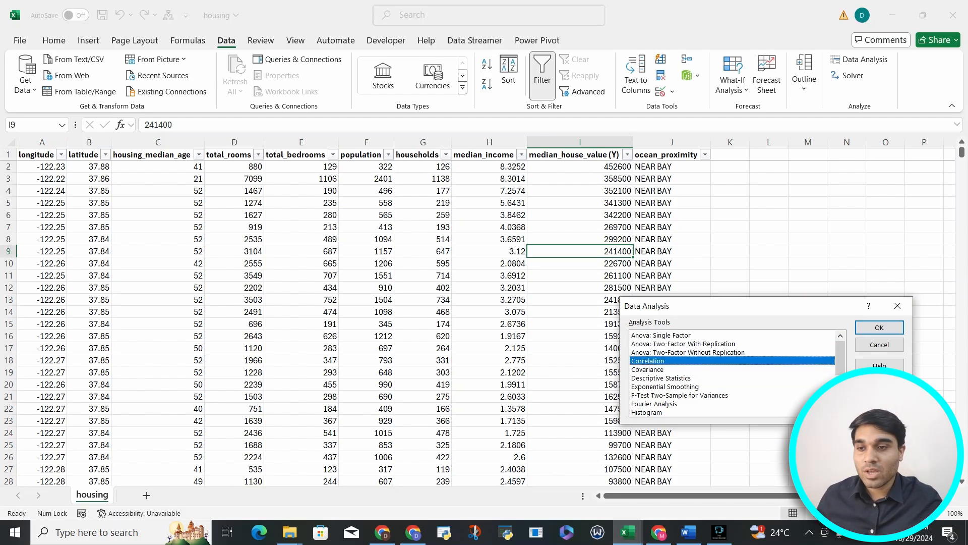
click(879, 327)
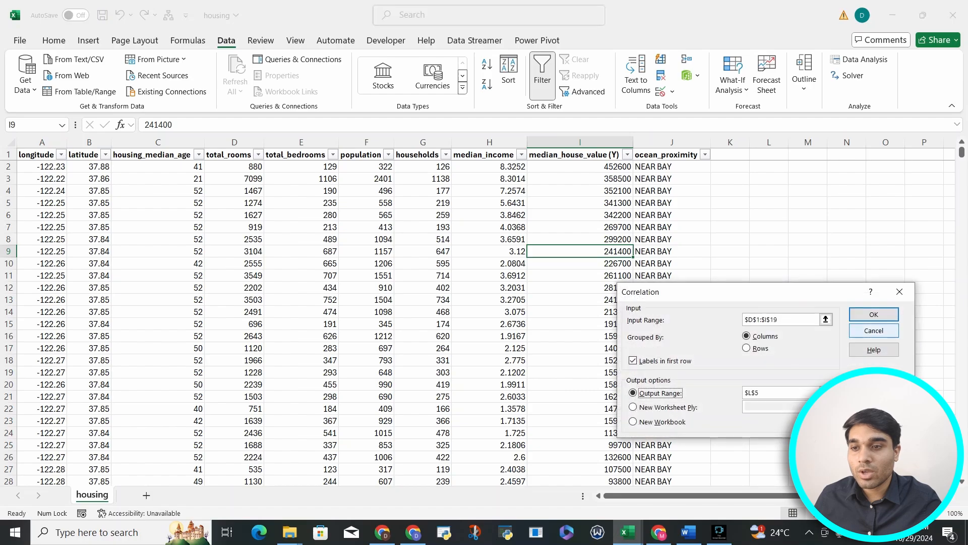
Step: Set the correlation input range to the median_income and median_house_value (Y) columns, $H$1:$I$20641
drag(819, 319, 815, 266)
key(BackSpace)
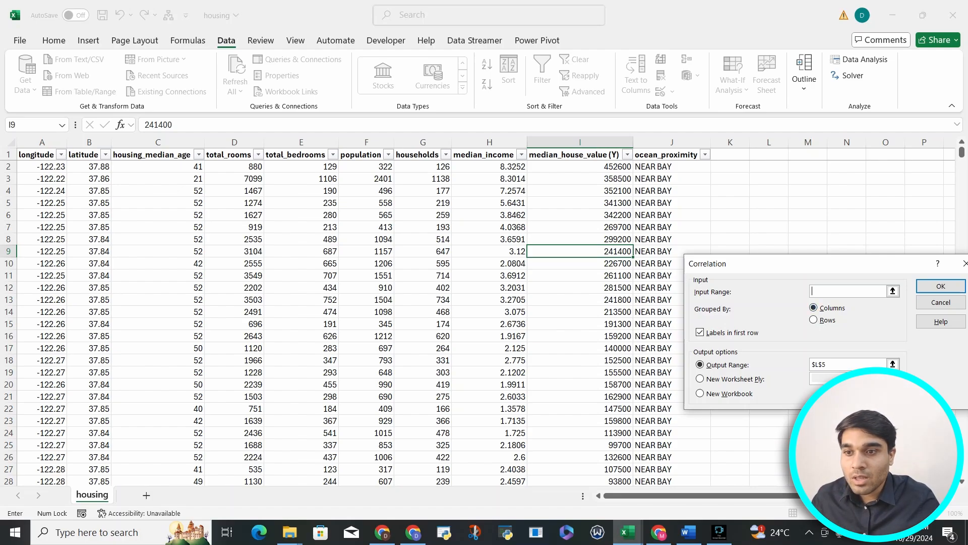
drag(483, 154, 575, 155)
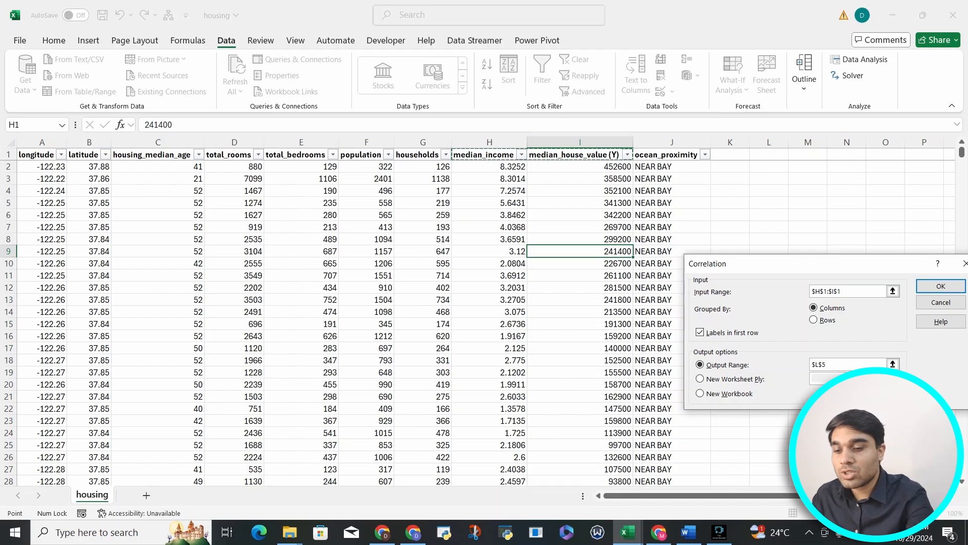
key(ctrl+shift+Down)
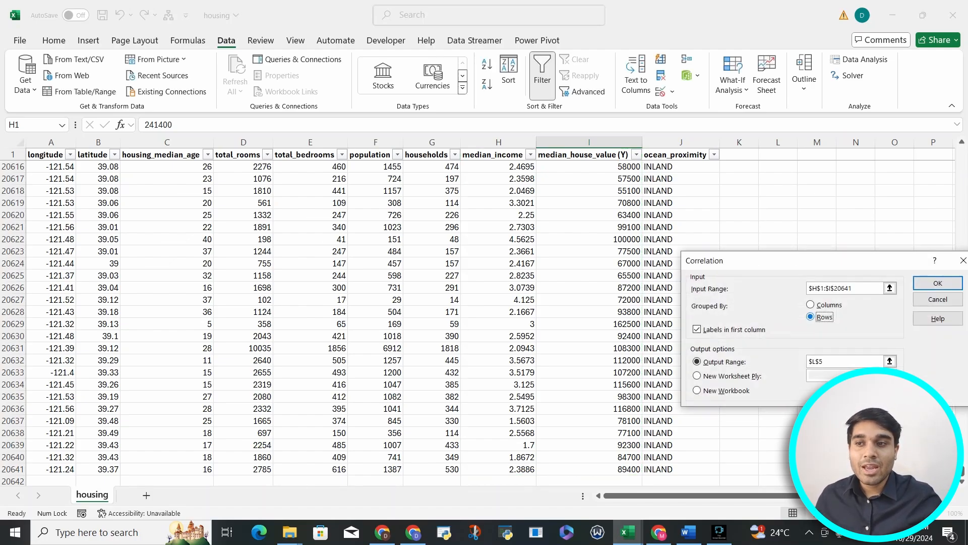
Step: Run the correlation grouped by columns with labels in first row, outputting to $L$5
key(alt+r)
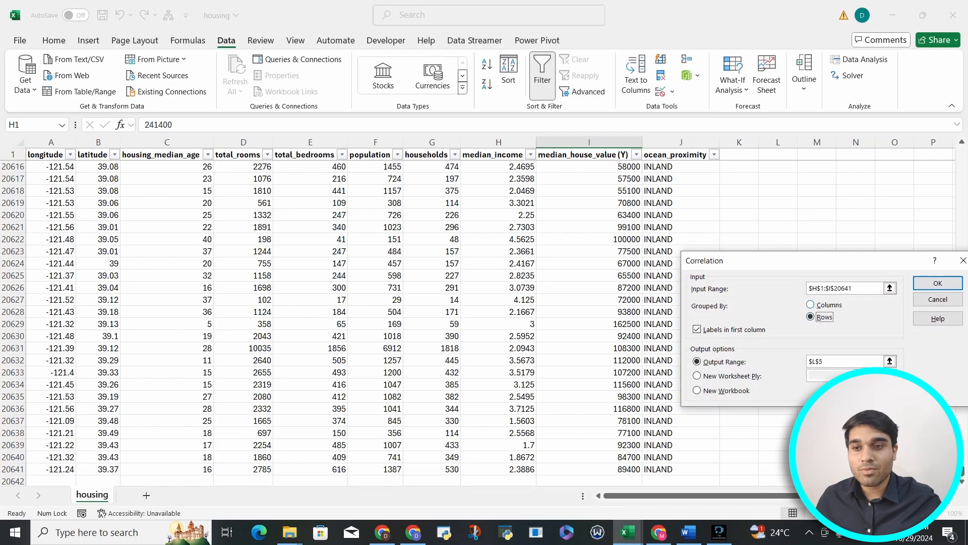
key(alt+c)
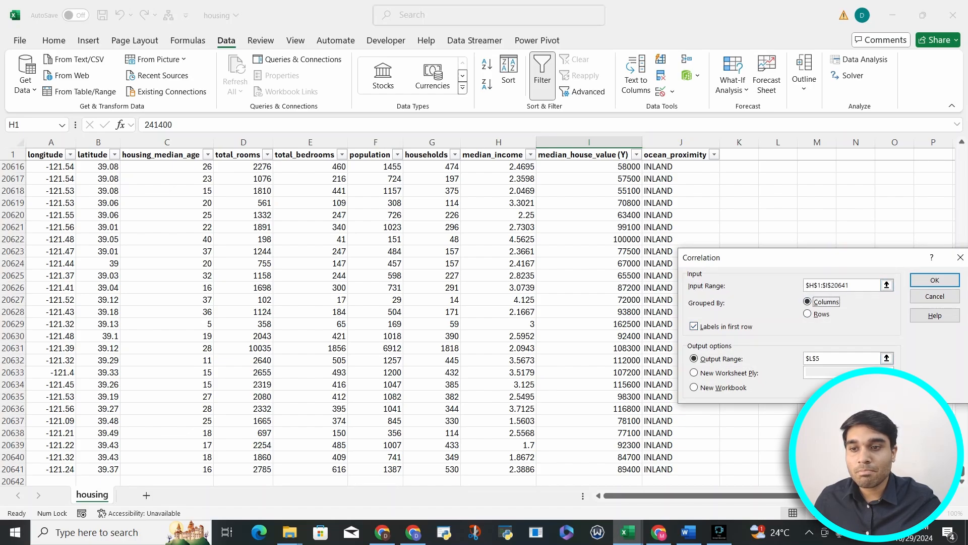
drag(756, 257, 507, 239)
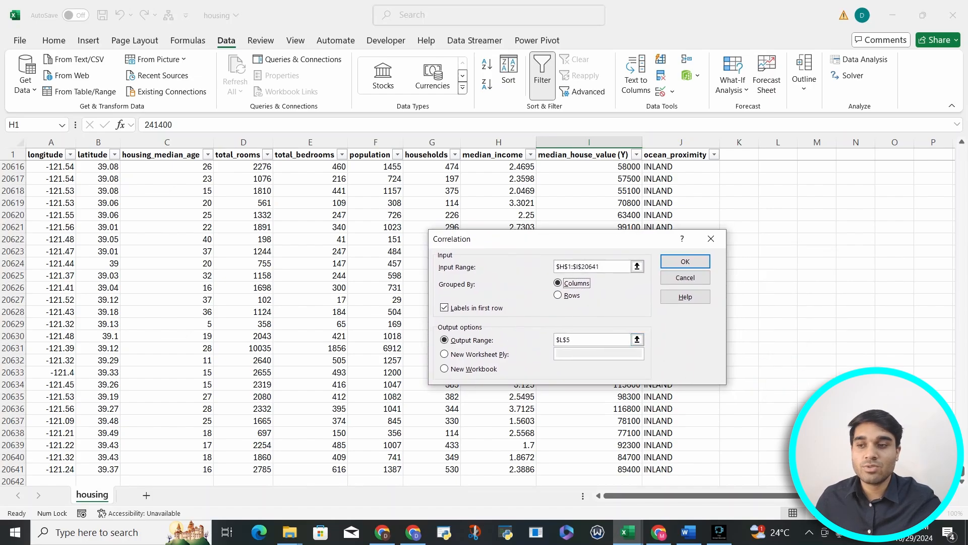
click(444, 354)
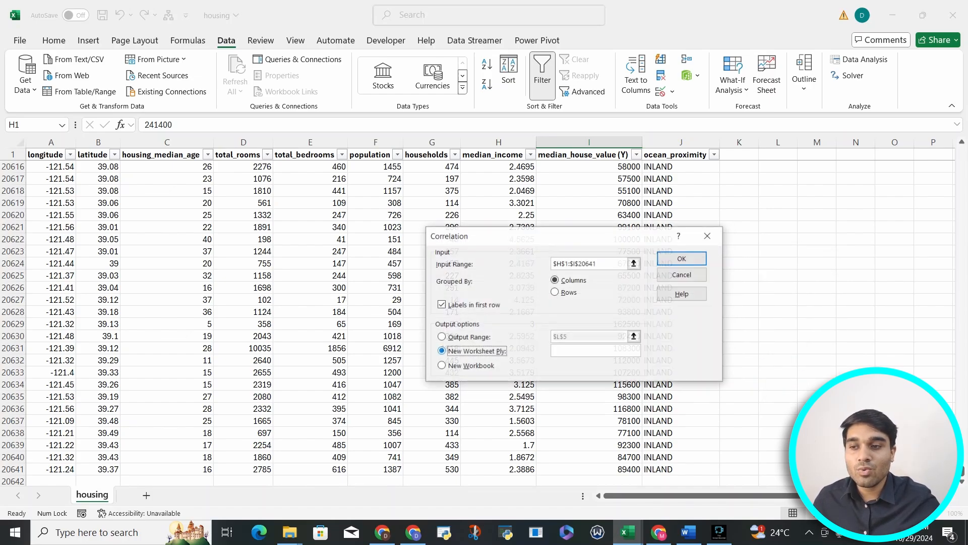
click(442, 337)
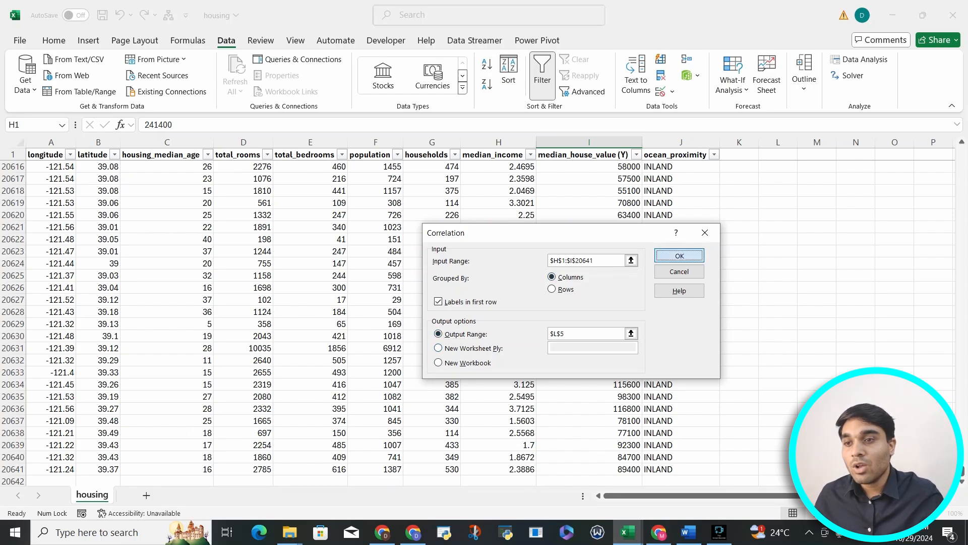
click(680, 255)
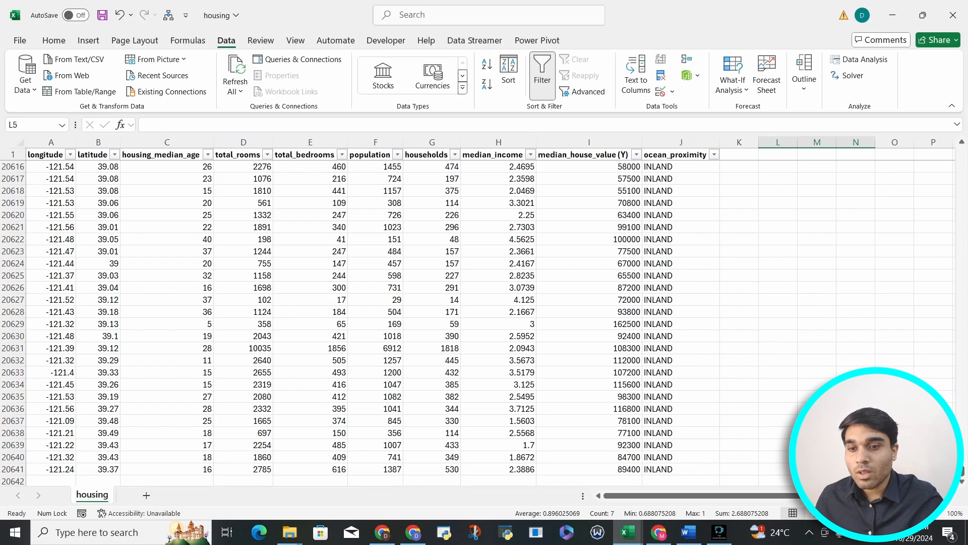
Step: Autofit the widths of all columns on the sheet
drag(961, 471, 962, 150)
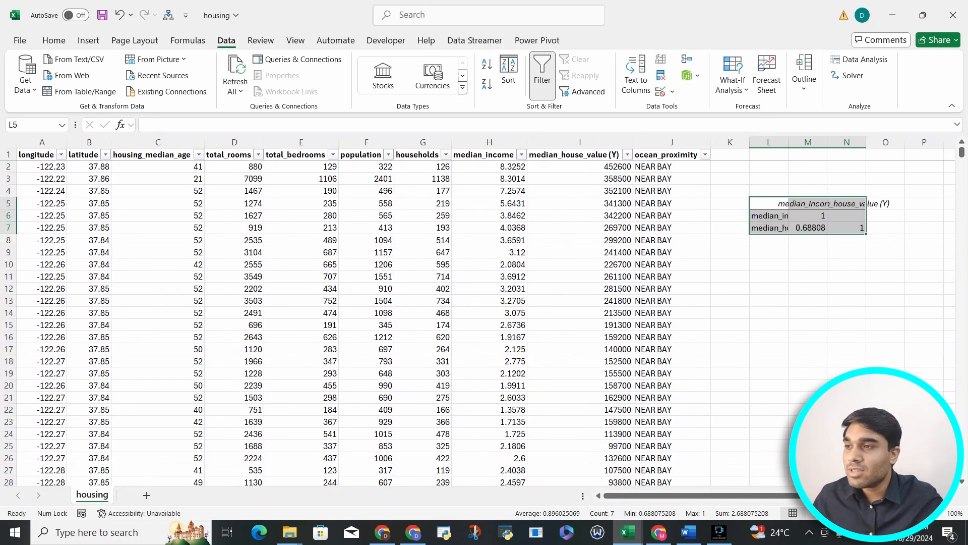
click(11, 143)
double_click(67, 143)
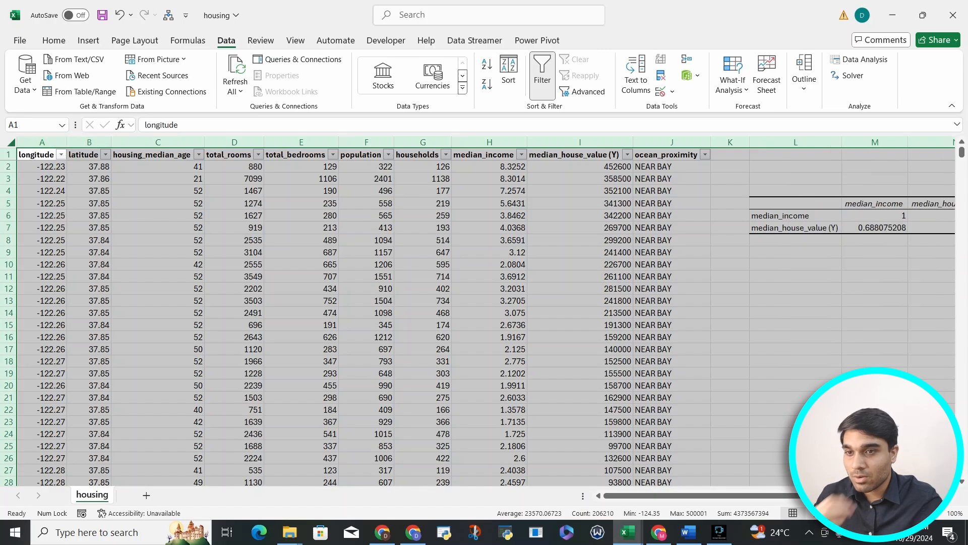
scroll(486, 312, right, 5)
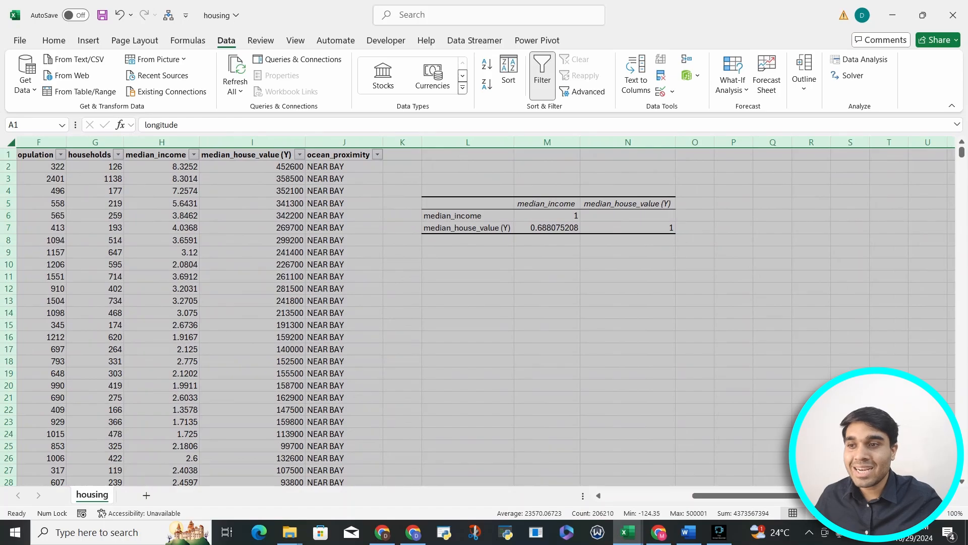
Step: Examine the correlation output table and the coefficient between median_income and median_house_value (Y)
drag(467, 203, 655, 228)
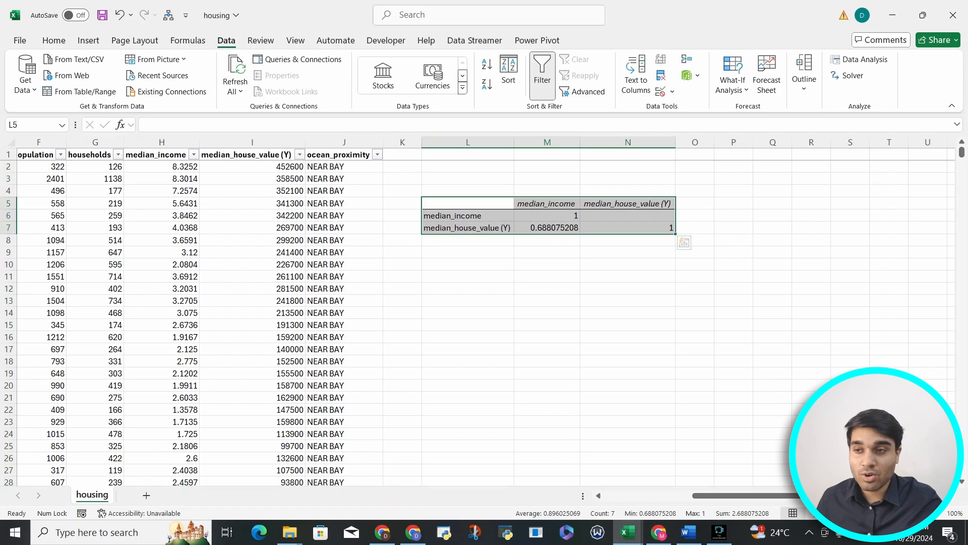
drag(468, 216, 468, 361)
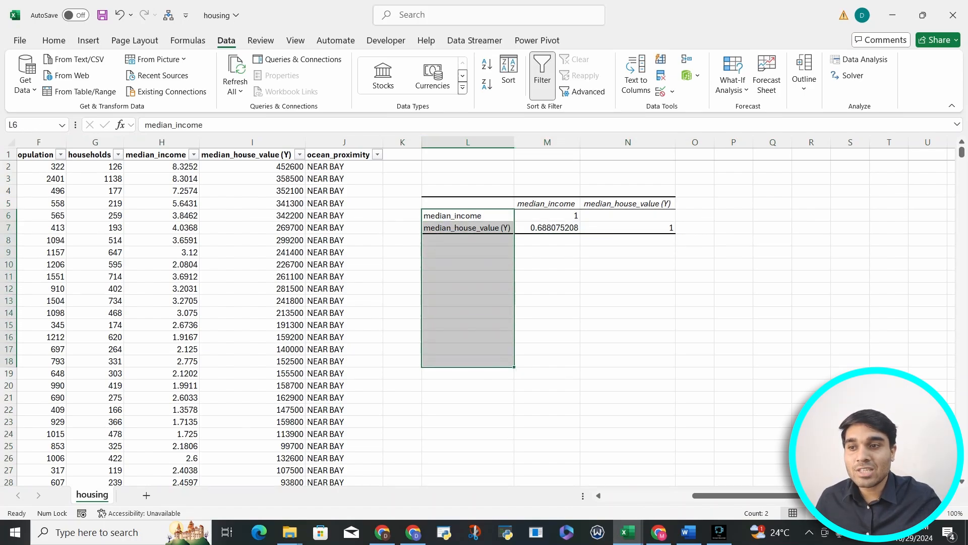
drag(547, 203, 811, 204)
drag(547, 216, 811, 301)
click(547, 215)
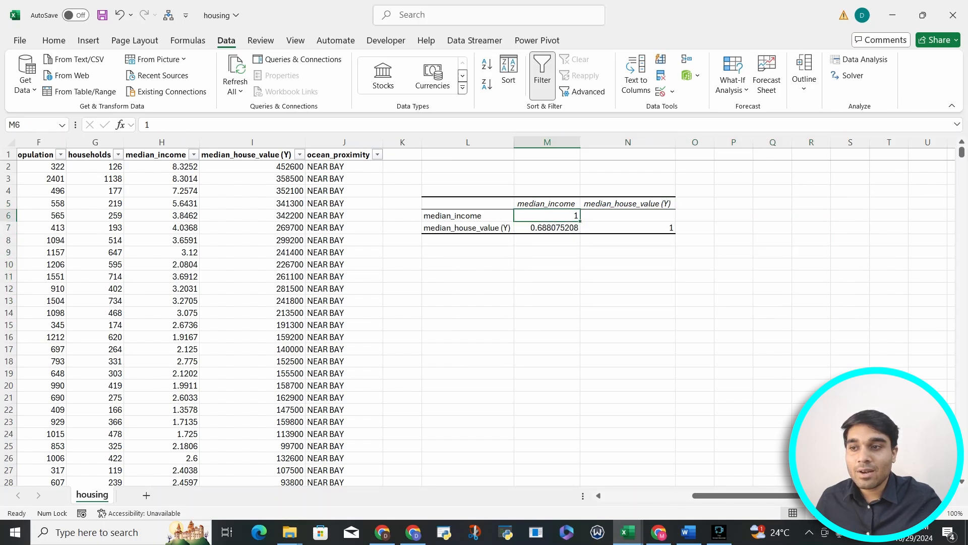
click(467, 227)
click(547, 203)
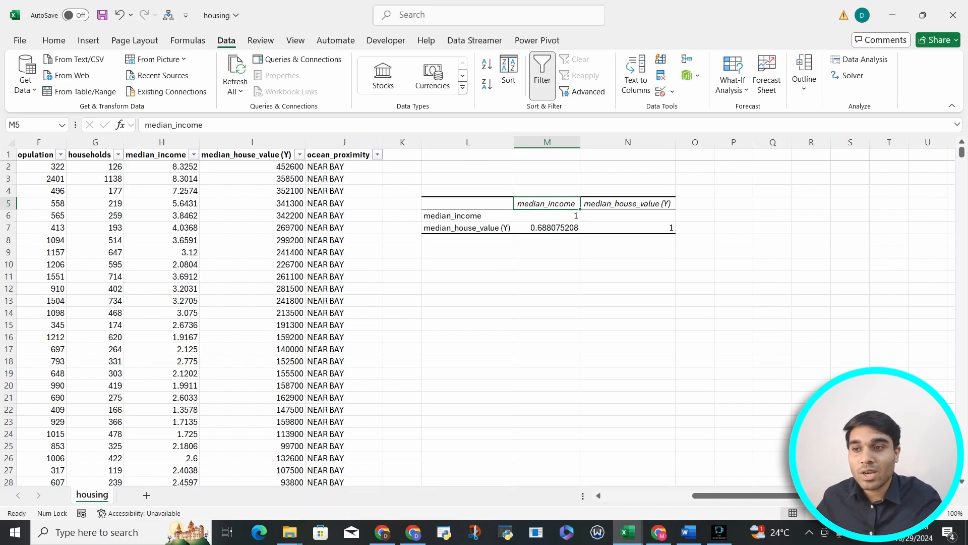
click(547, 215)
drag(468, 215, 468, 398)
drag(547, 204, 811, 191)
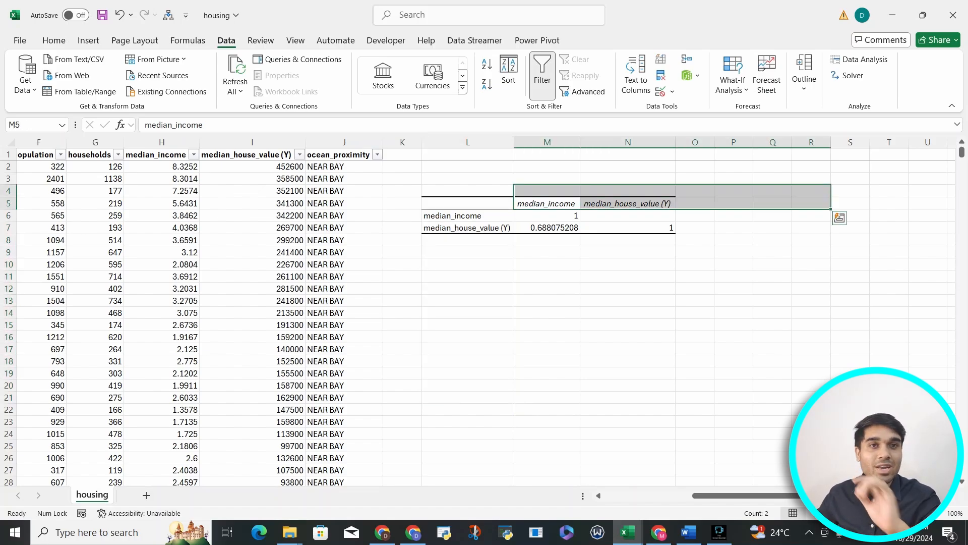
drag(627, 215, 812, 289)
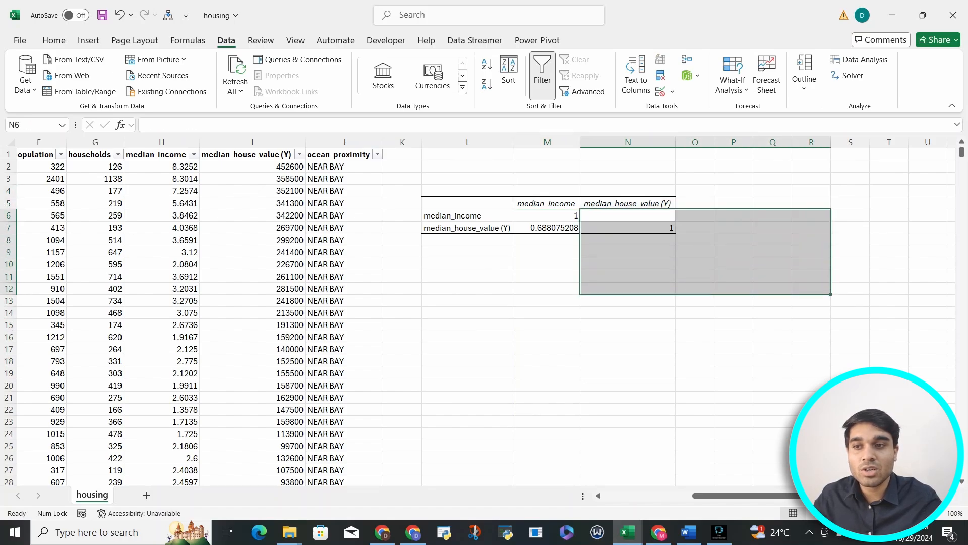
click(628, 216)
click(694, 215)
click(694, 228)
click(734, 216)
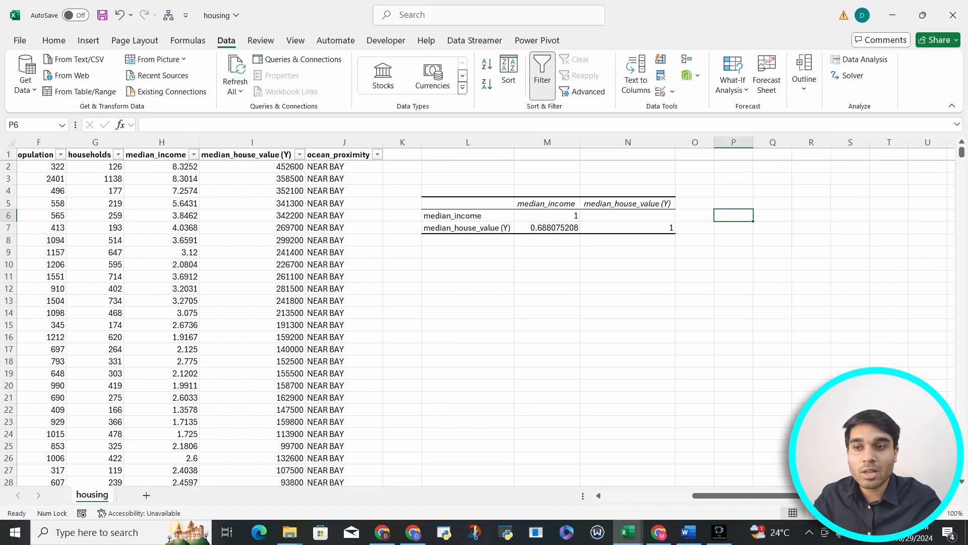
click(734, 228)
click(734, 240)
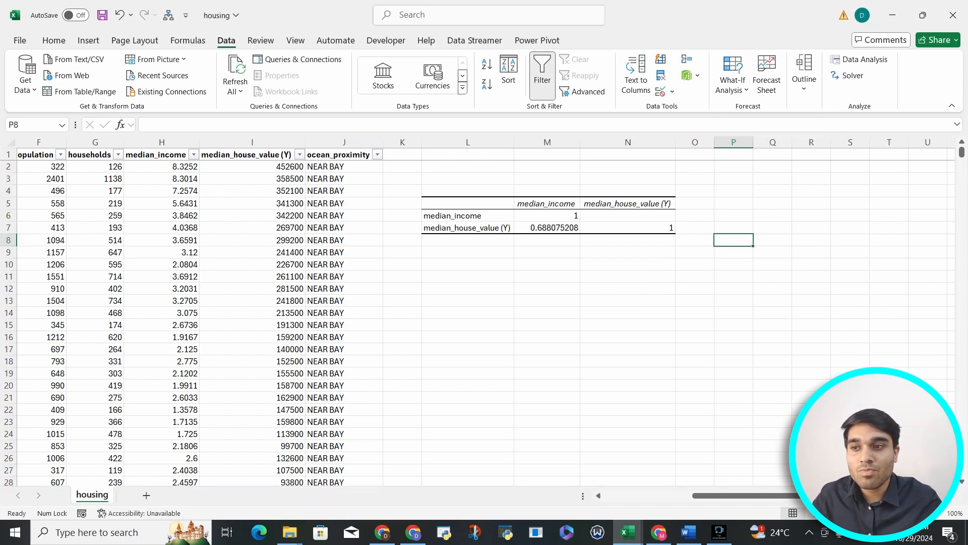
click(547, 228)
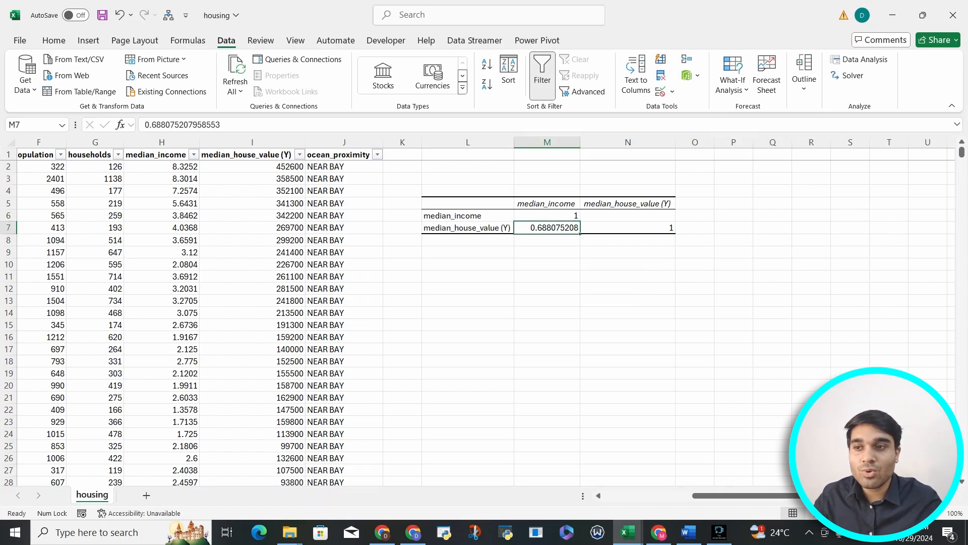
Step: Examine the individual cells of the correlation output table and their coefficient values
click(548, 204)
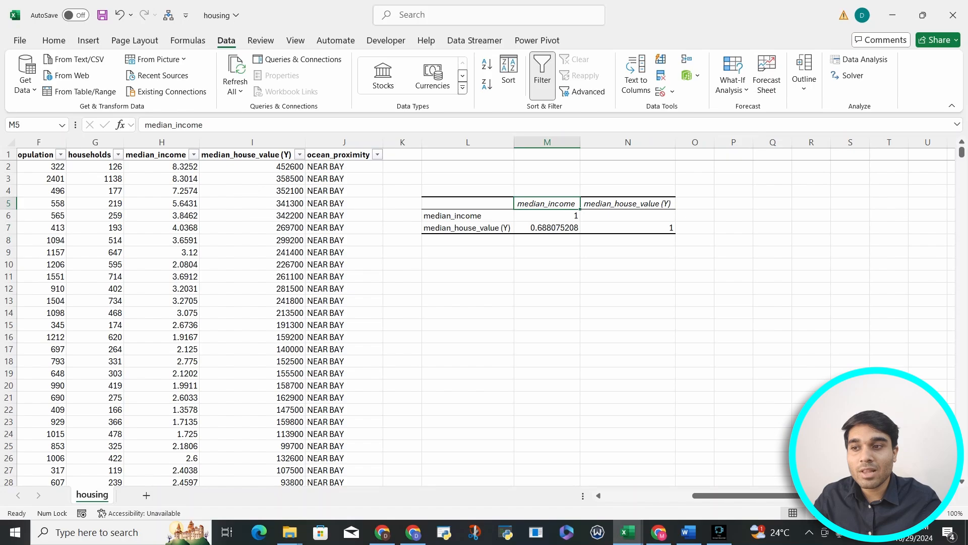
click(467, 228)
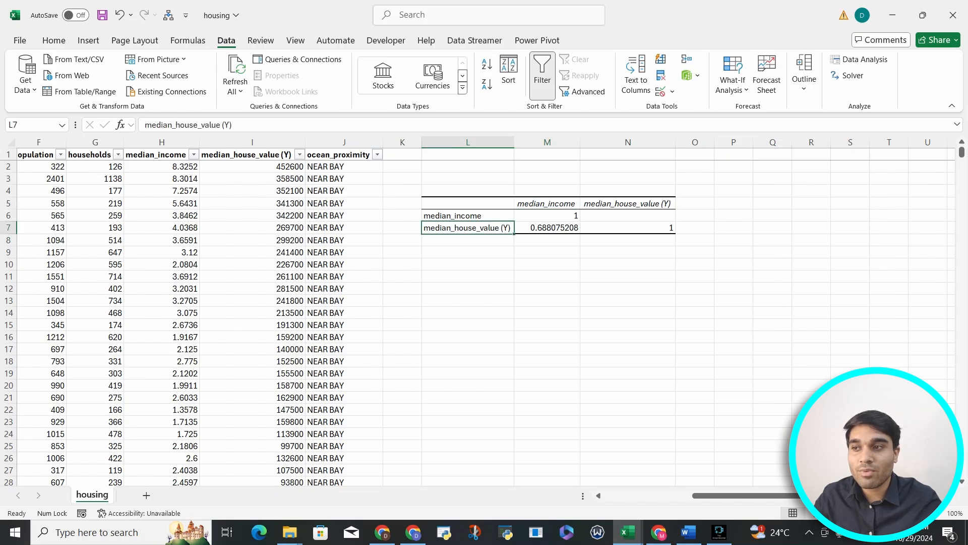
click(547, 228)
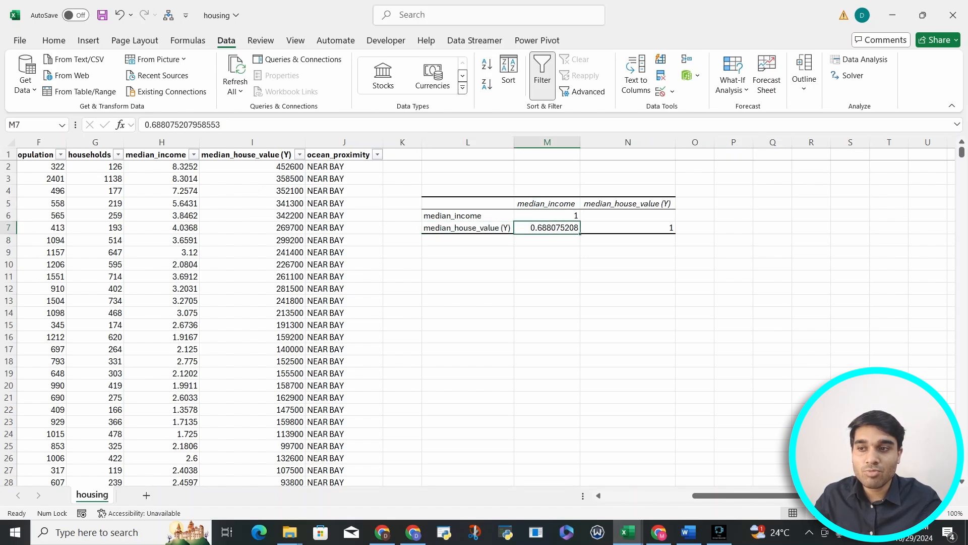
click(628, 215)
click(547, 240)
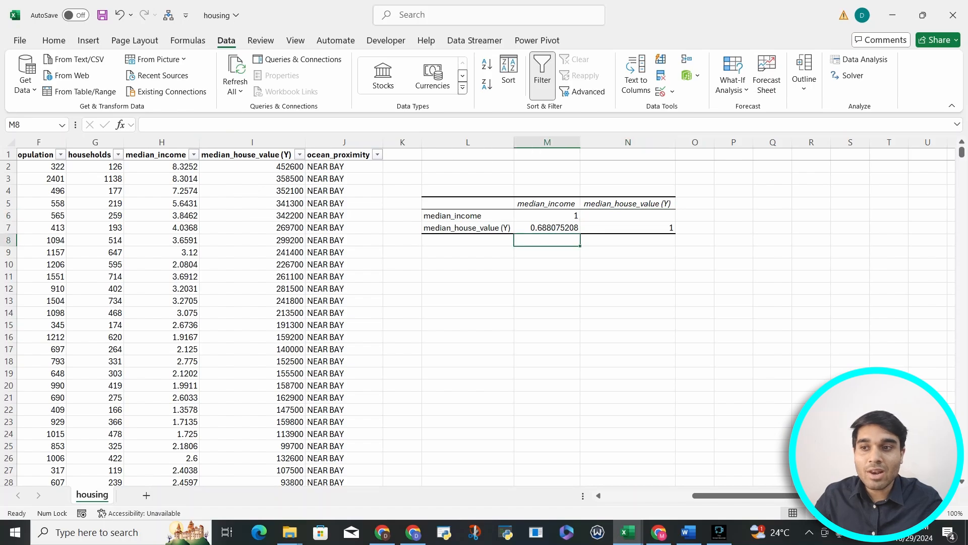
click(628, 216)
click(547, 228)
click(468, 228)
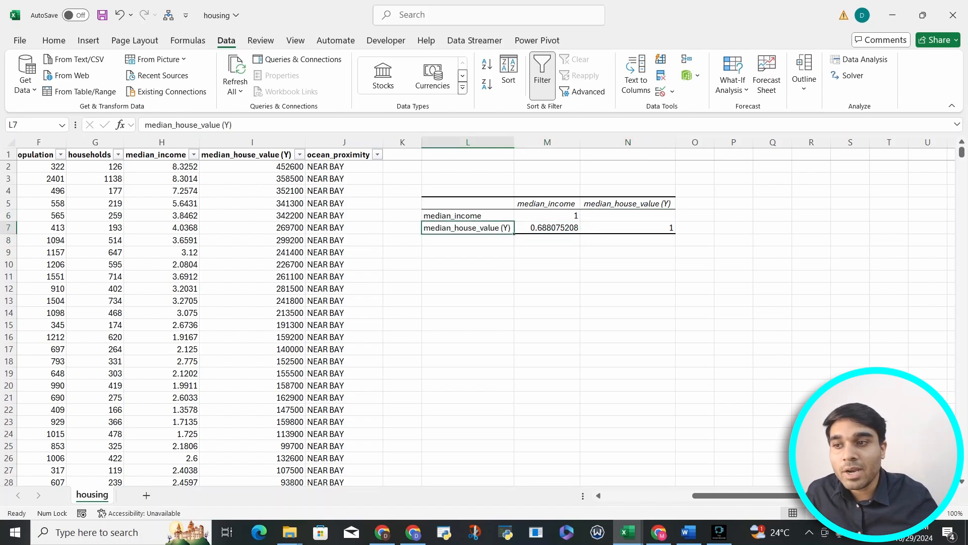
drag(467, 233, 468, 221)
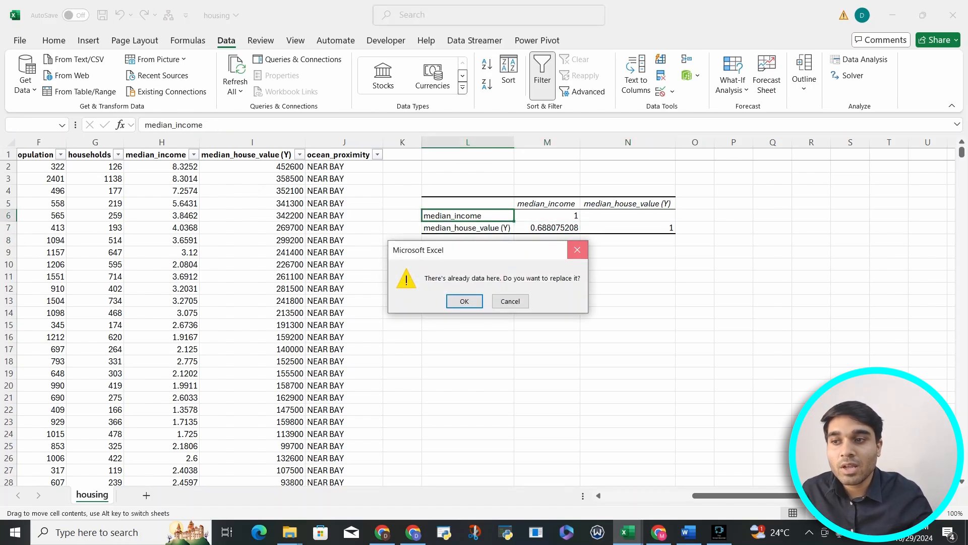
click(577, 250)
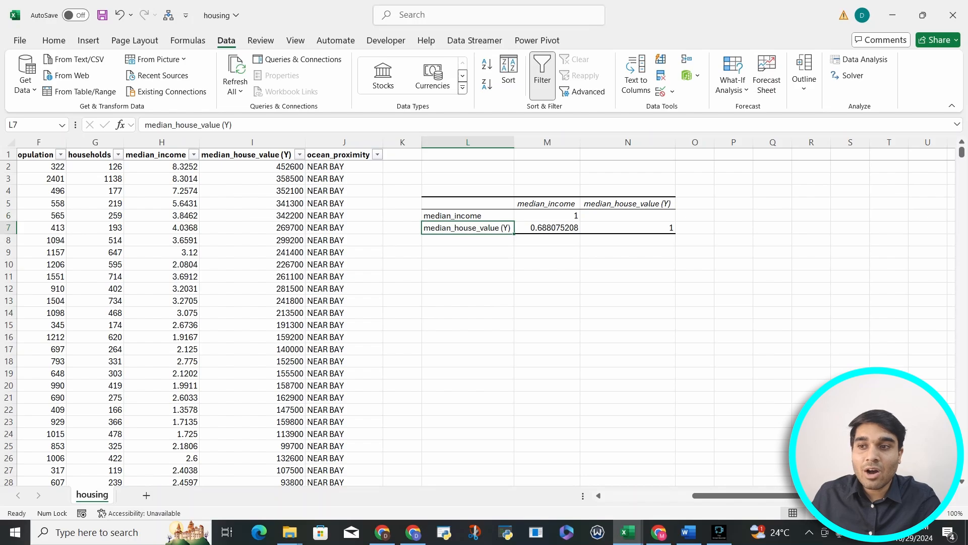
Step: Delete columns L through N holding the existing correlation output
scroll(485, 313, left, 3)
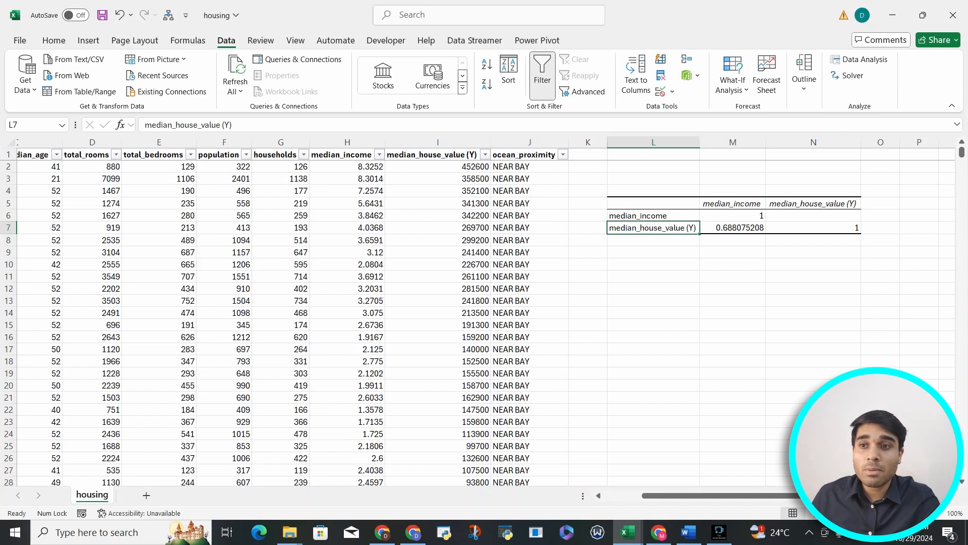
click(654, 204)
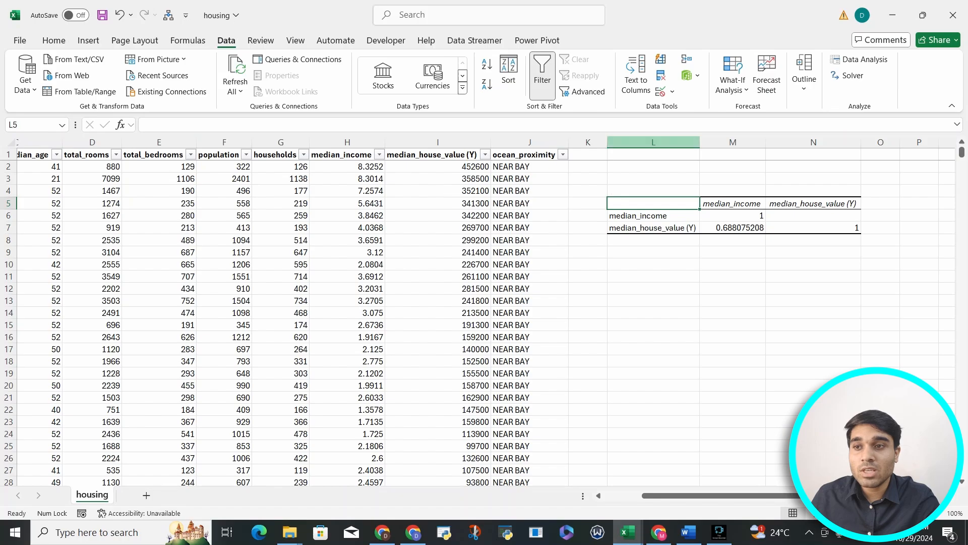
click(653, 142)
drag(653, 142, 814, 142)
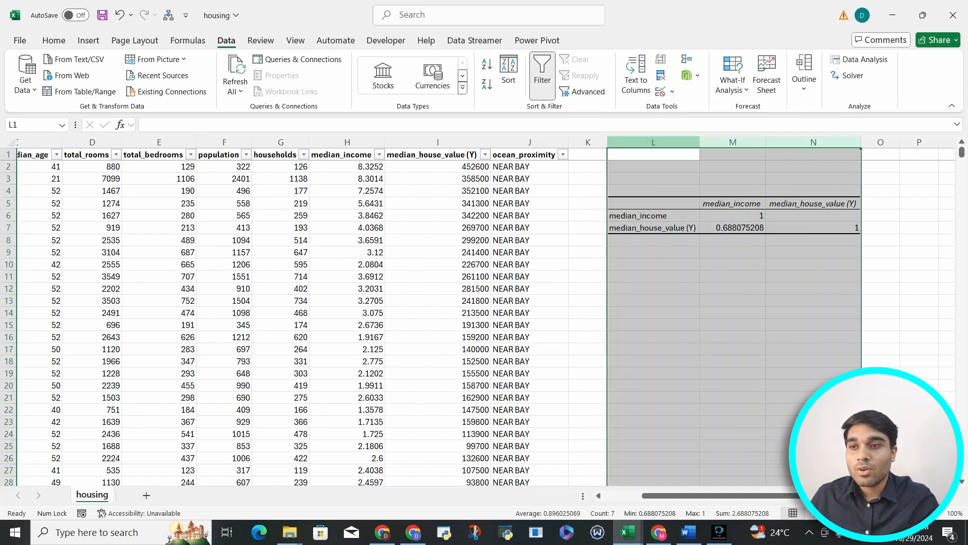
right_click(655, 142)
click(692, 282)
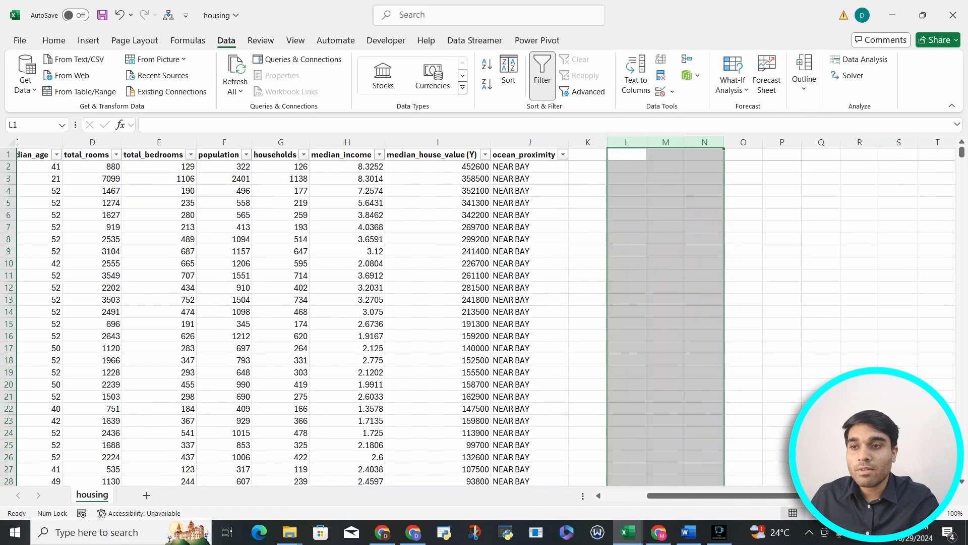
Step: Run Correlation again on all data columns with input range $A$1:$I$20641, outputting to $L$5
click(627, 166)
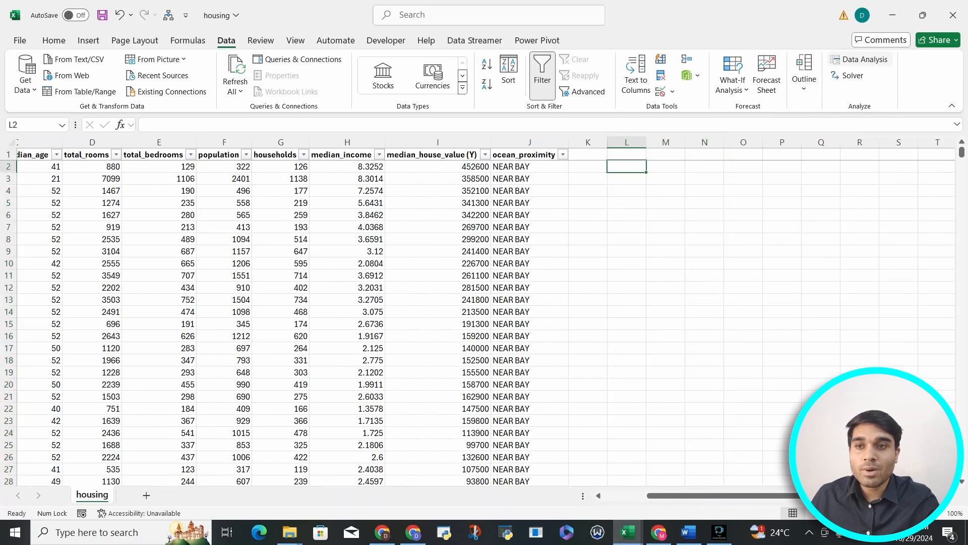
click(863, 59)
click(684, 268)
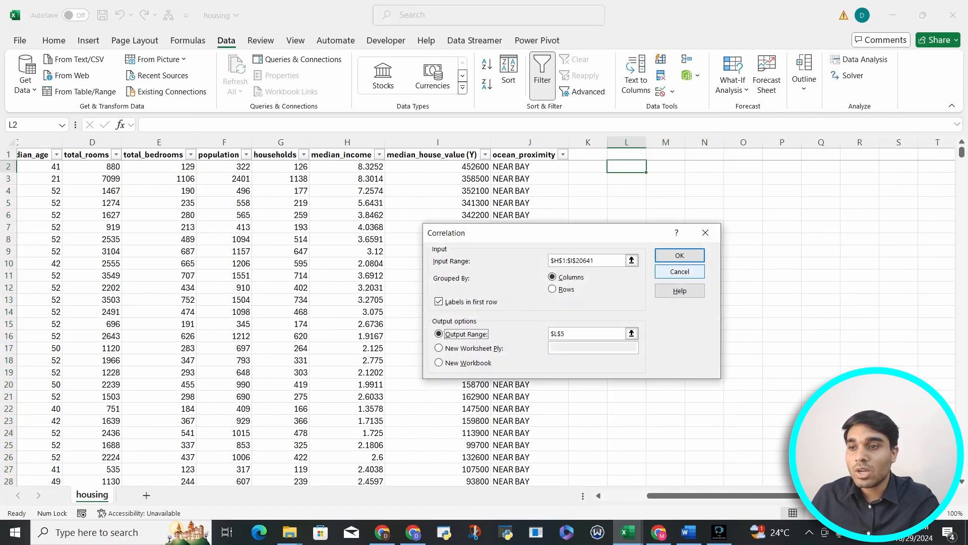
drag(569, 232, 651, 237)
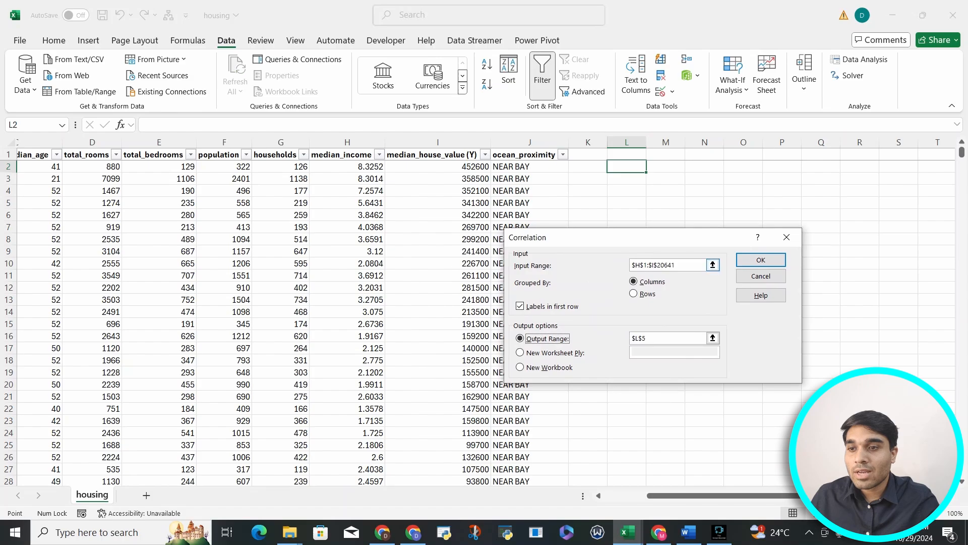
click(689, 265)
click(688, 265)
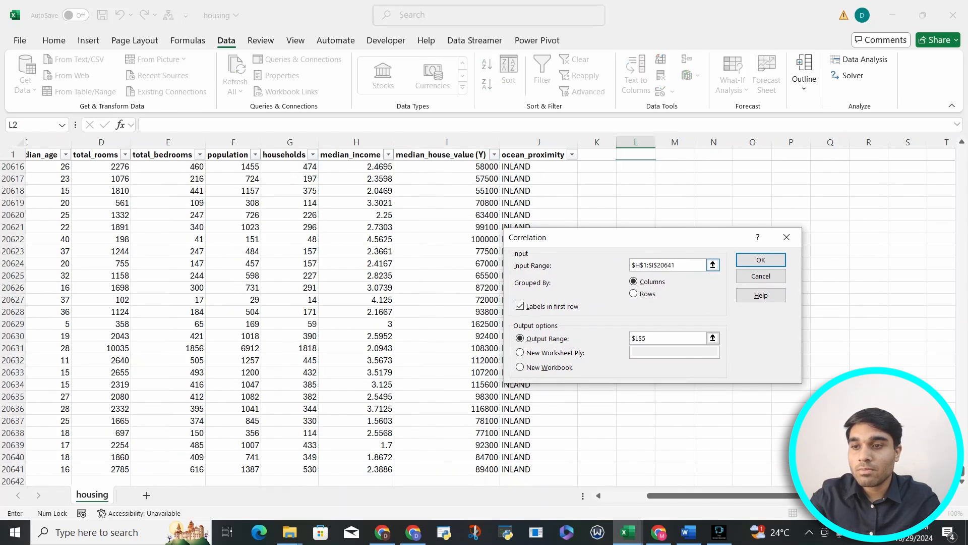
double_click(673, 264)
key(BackSpace)
key(BackSpace)
key(BackSpace)
key(BackSpace)
key(BackSpace)
key(BackSpace)
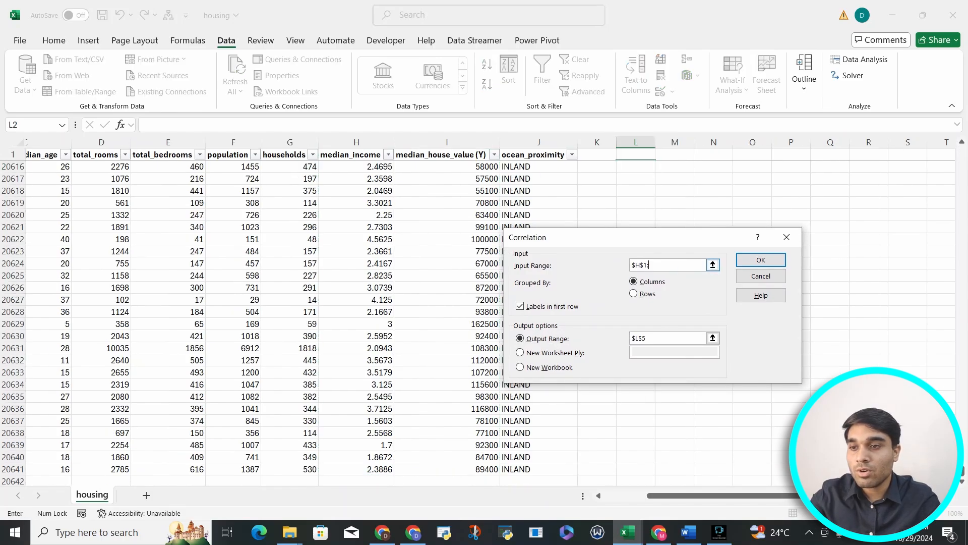
drag(631, 237, 739, 264)
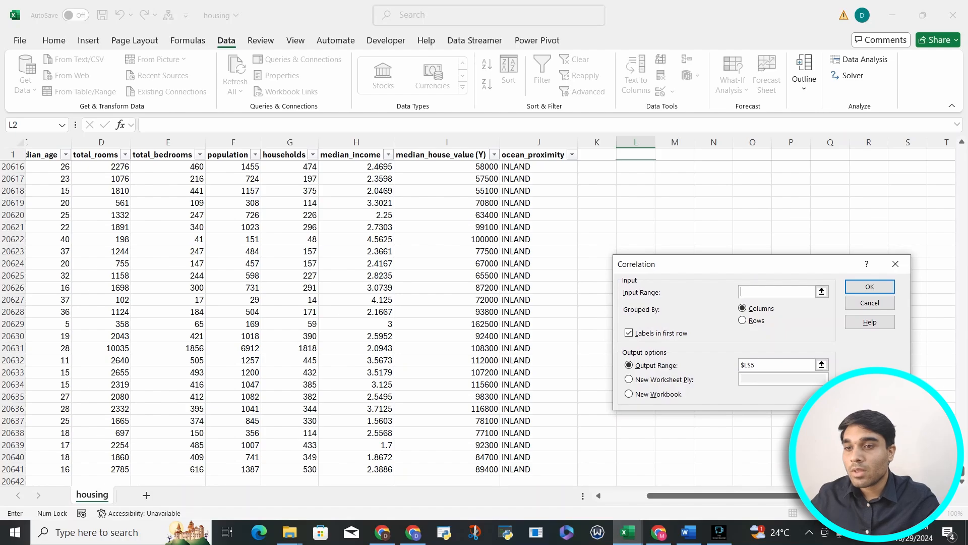
click(821, 292)
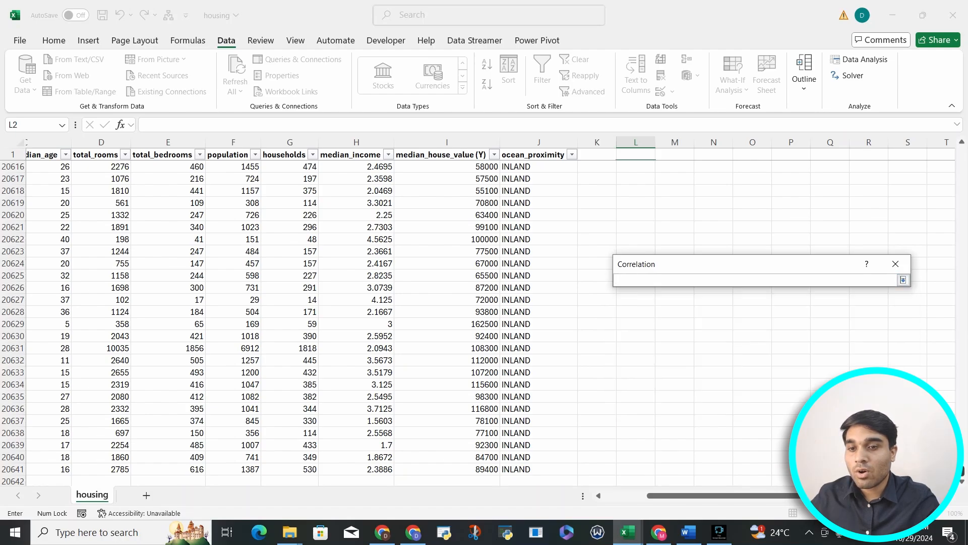
drag(962, 471, 962, 150)
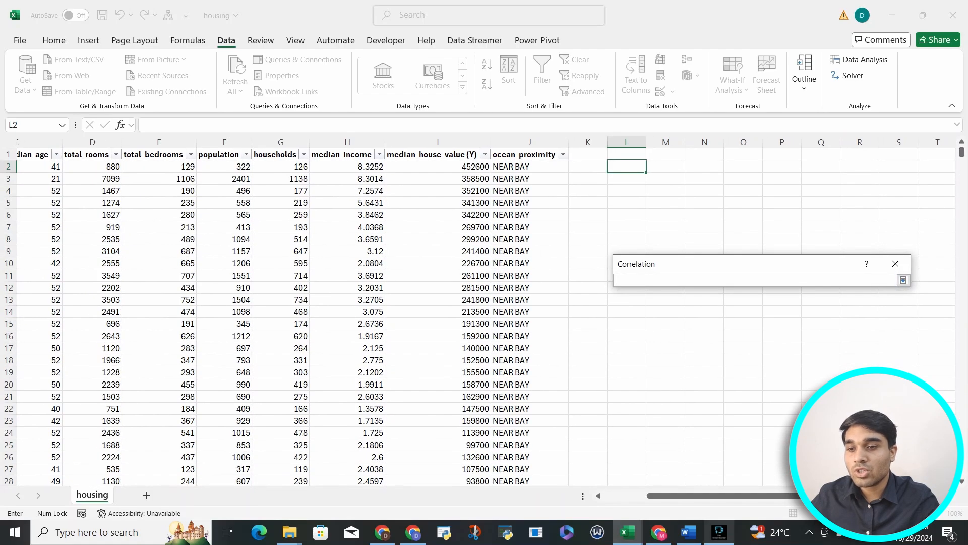
drag(716, 495, 671, 495)
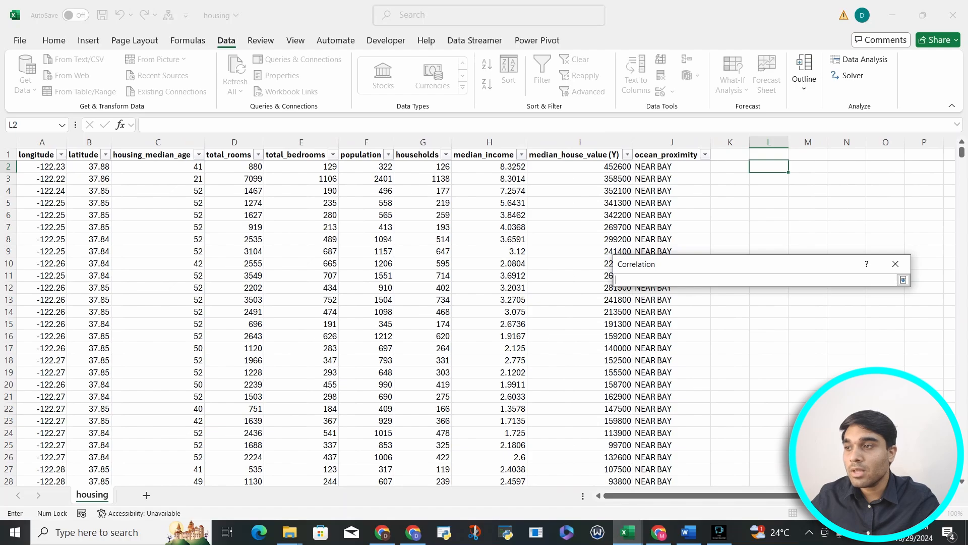
drag(43, 155, 580, 155)
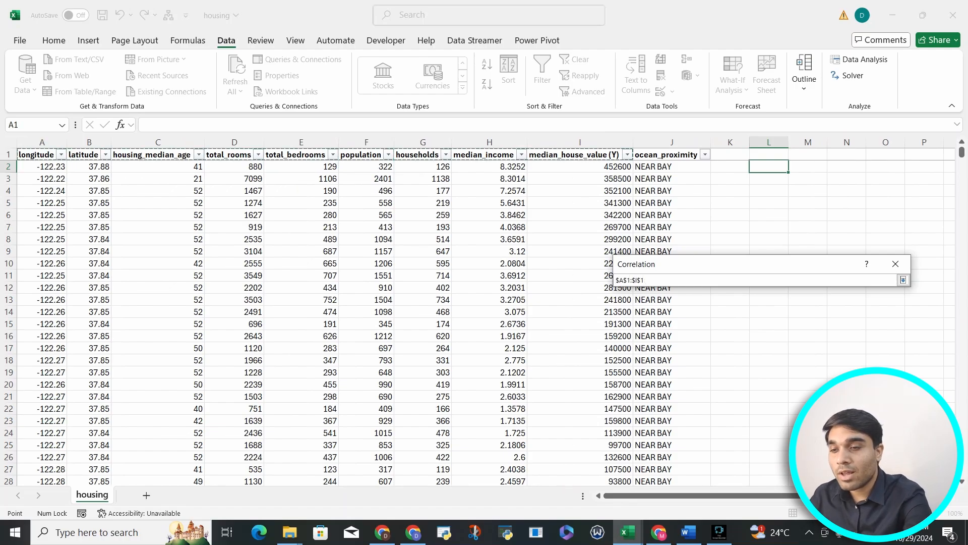
key(ctrl+shift+Down)
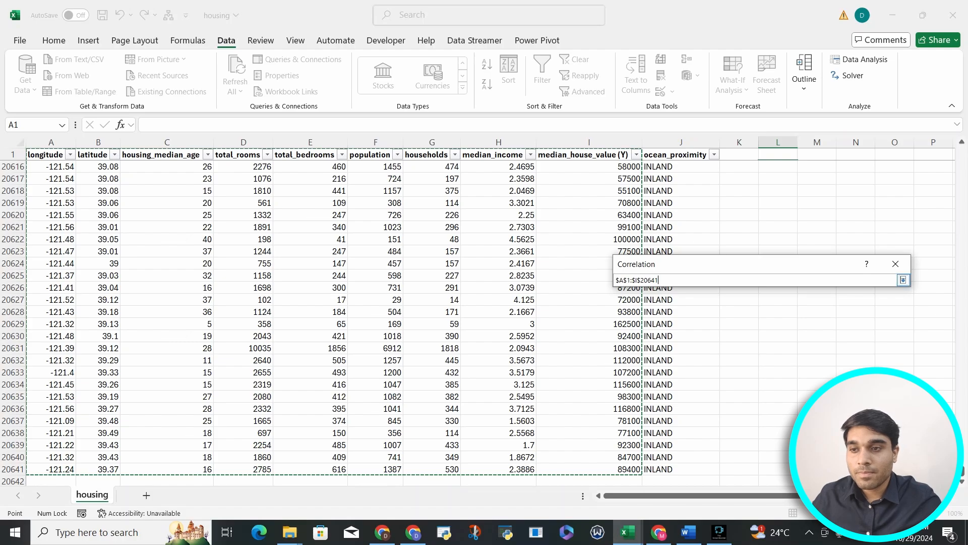
key(Return)
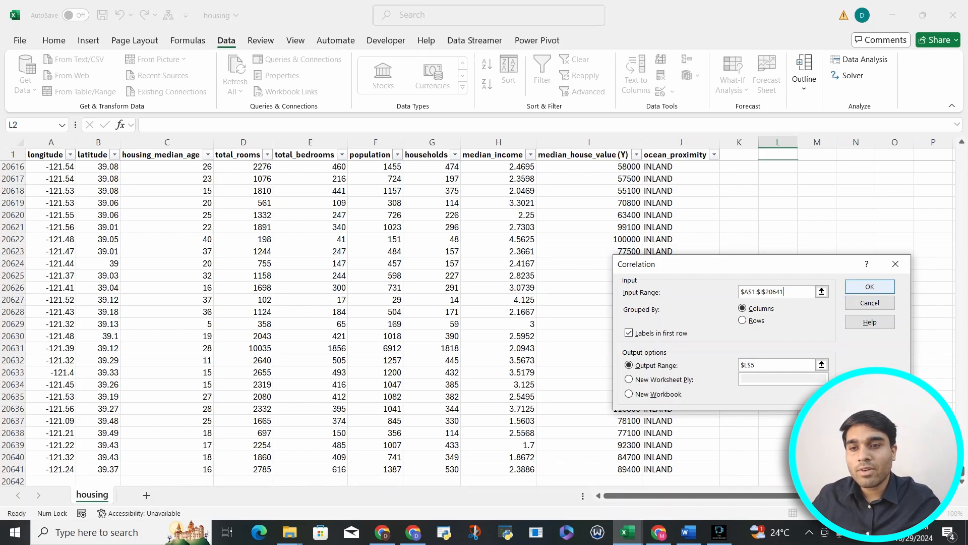
key(Return)
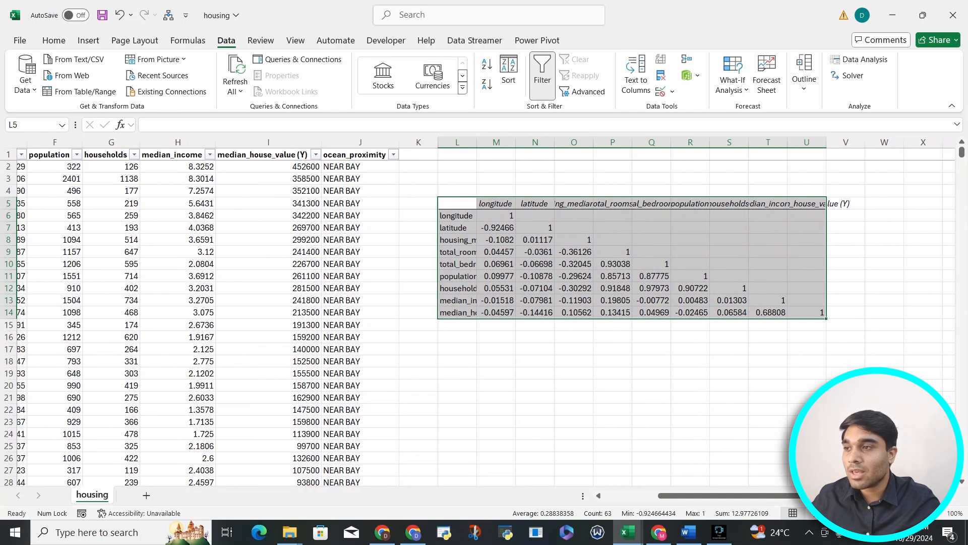
Step: Autofit every column width on the sheet to fit the new correlation matrix
click(11, 142)
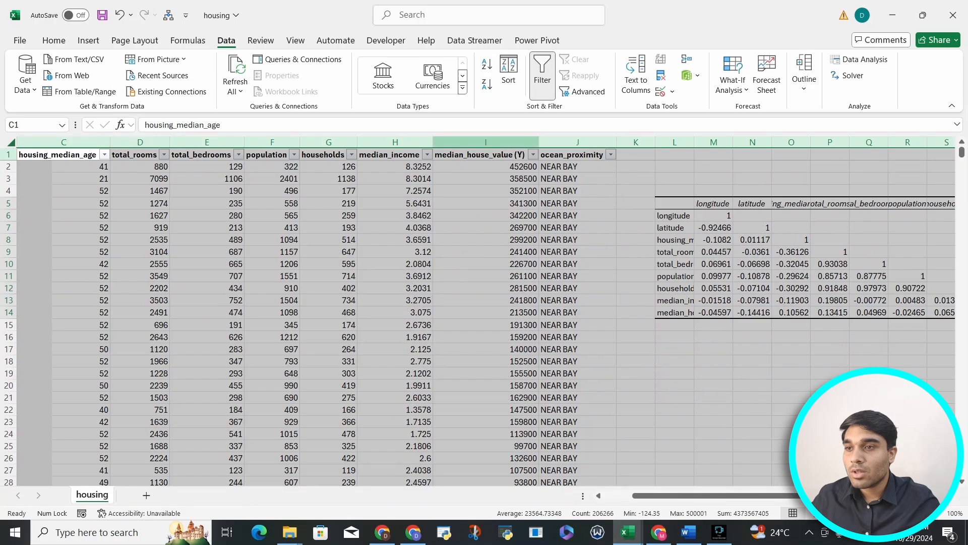
double_click(616, 143)
click(799, 228)
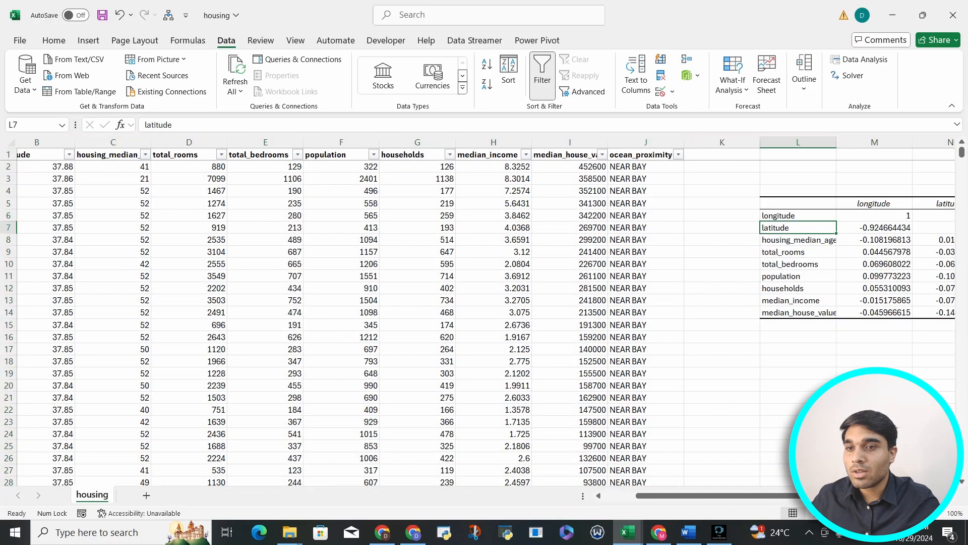
Step: Examine the cells of the full correlation matrix
scroll(800, 228, right, 3)
scroll(486, 310, right, 5)
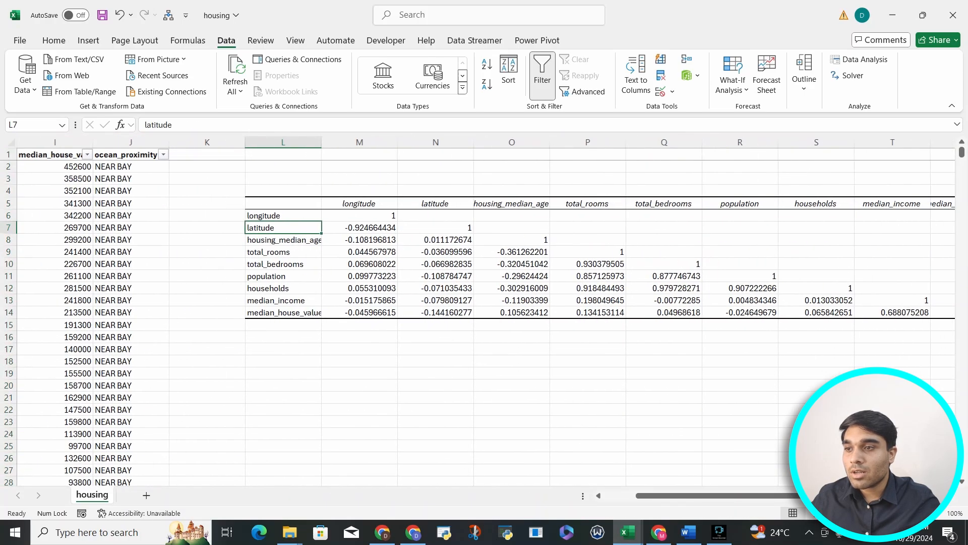
drag(283, 228, 435, 276)
click(283, 252)
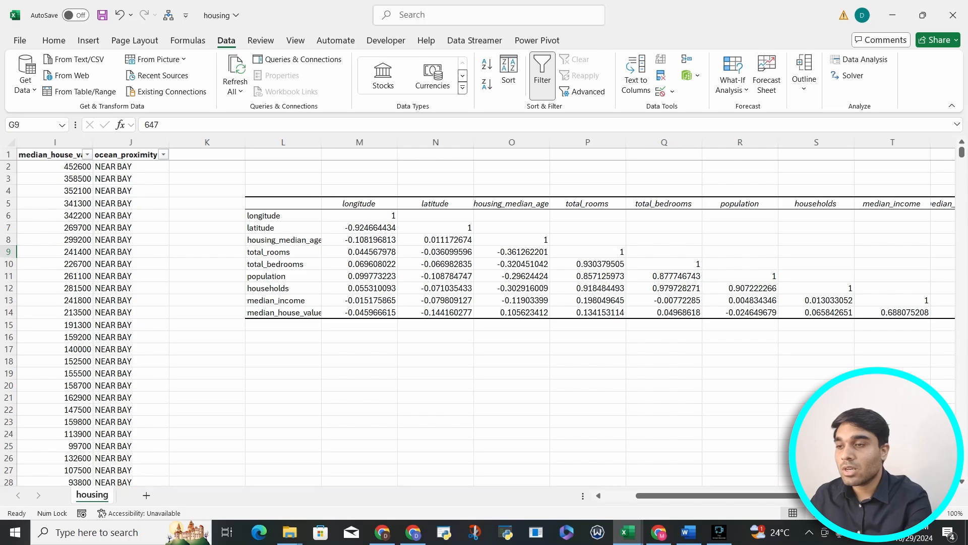
key(Right)
key(Right)
key(Right)
key(Right)
key(Right)
key(Up)
key(Right)
key(Right)
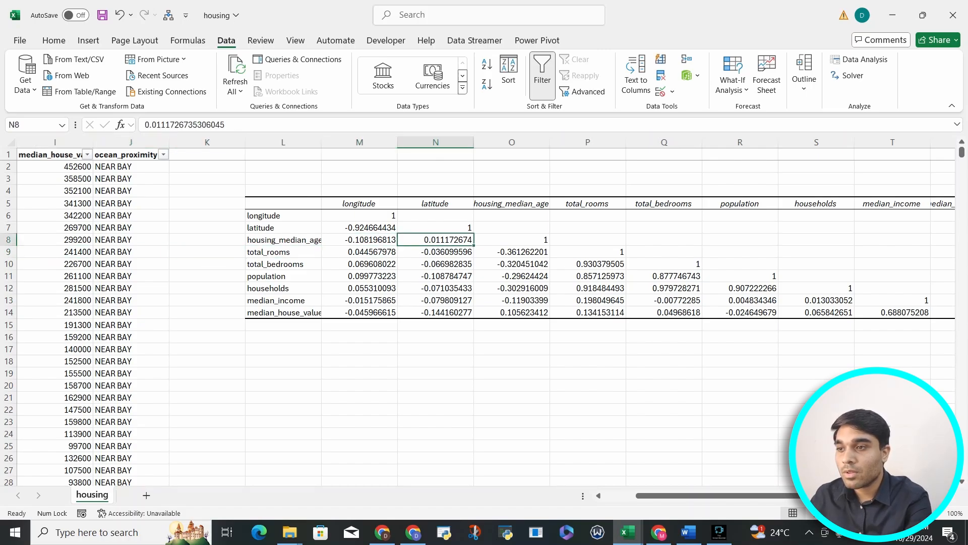
Step: Reduce the longitude column coefficients in M7:M14 to two decimal places
key(Left)
key(Up)
key(shift+Down)
key(shift+Down)
key(shift+Down)
key(shift+Down)
key(shift+Down)
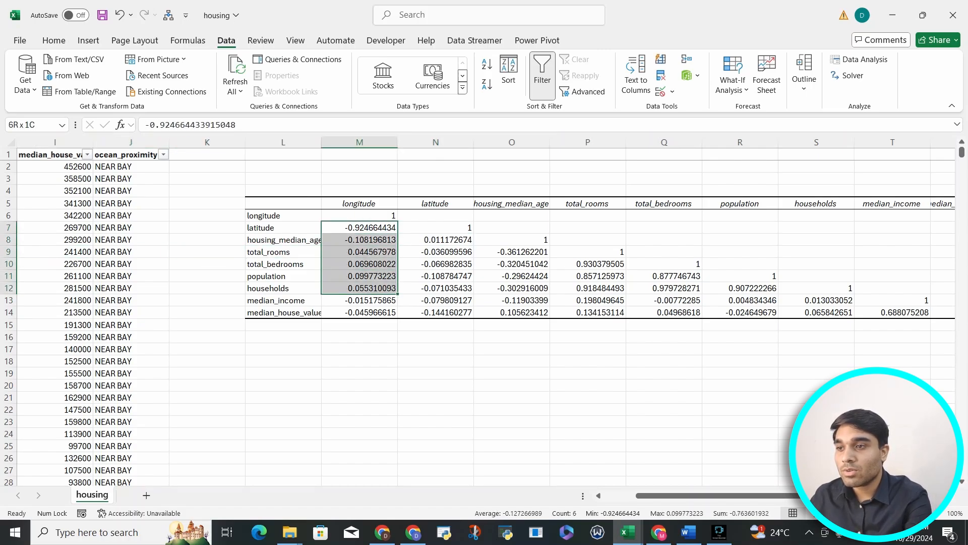
key(shift+Down)
key(shift+Down)
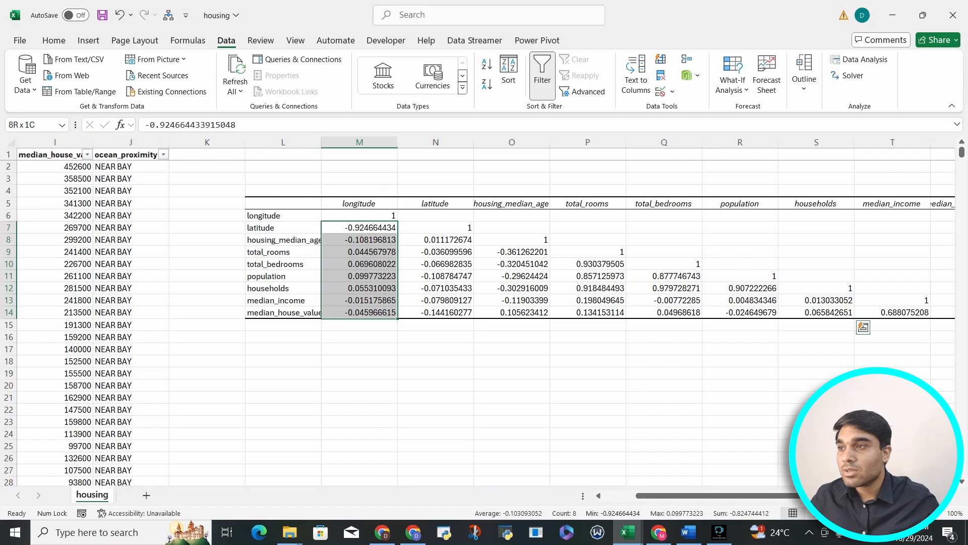
click(54, 41)
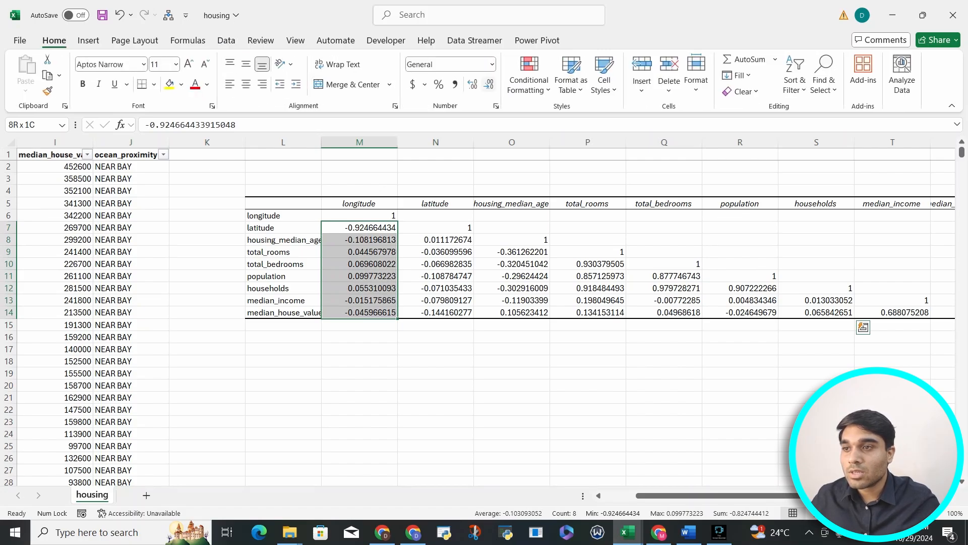
click(489, 85)
click(489, 85)
click(489, 84)
click(488, 85)
click(488, 84)
click(489, 84)
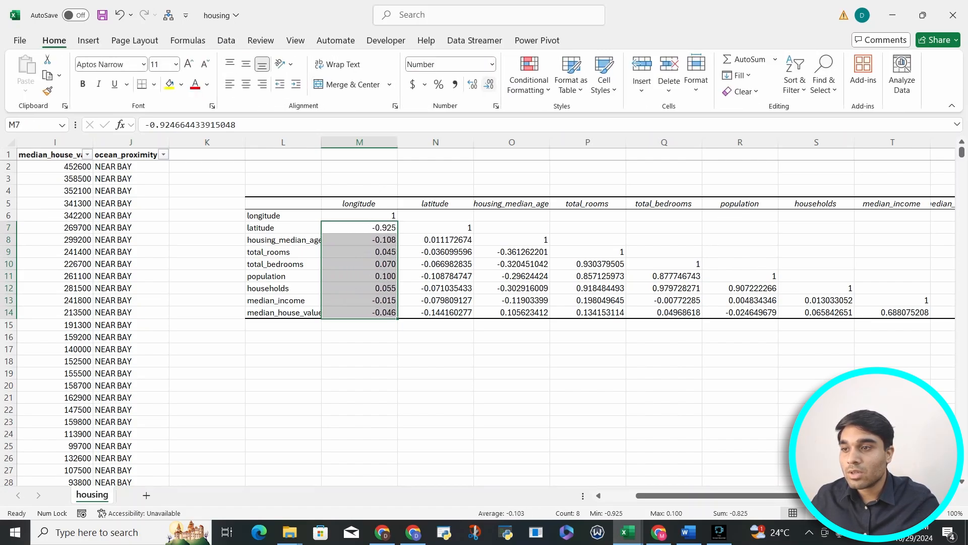
click(488, 84)
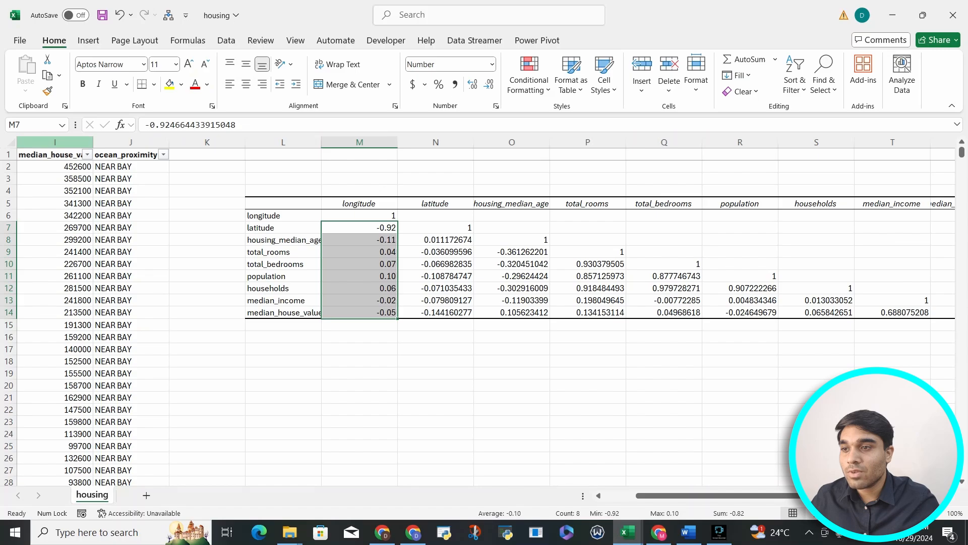
Step: Reduce the latitude column coefficients in N8:N14 to two decimal places
drag(436, 240, 436, 252)
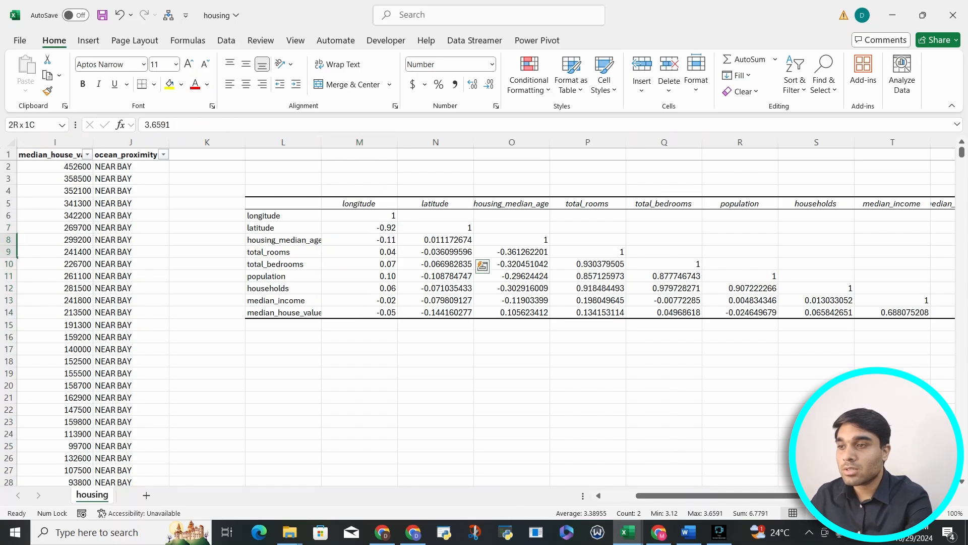
key(Right)
key(Right)
key(Right)
key(Right)
key(Right)
key(Right)
key(Right)
key(Right)
key(Right)
key(Left)
key(Left)
key(Left)
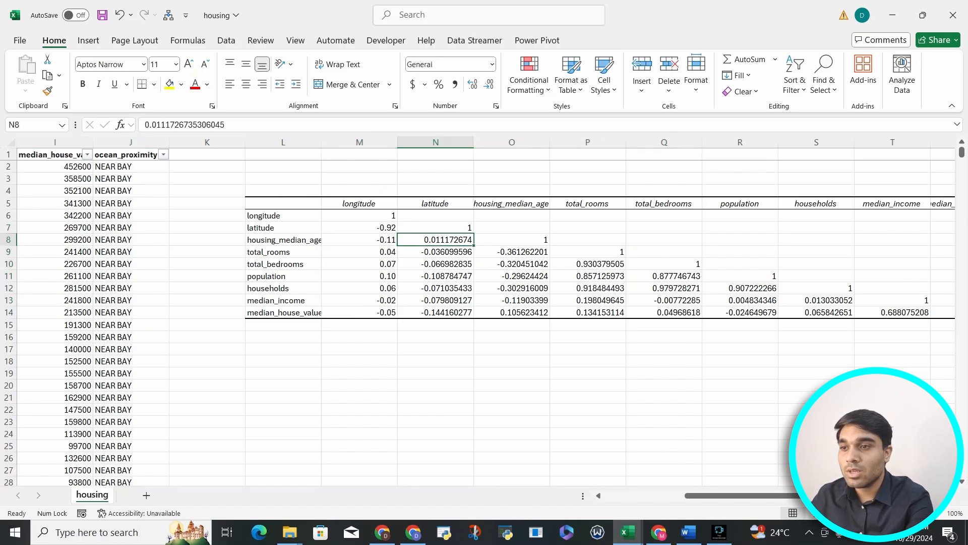
key(shift+Down)
key(shift+Down)
key(shift+Down)
key(shift+Down)
key(shift+Down)
key(shift+Down)
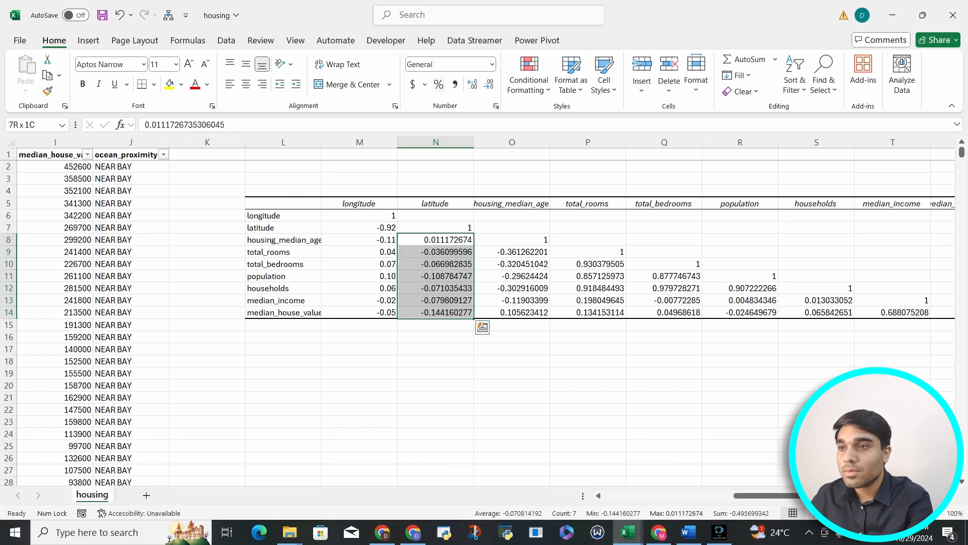
click(488, 84)
click(488, 84)
click(488, 84)
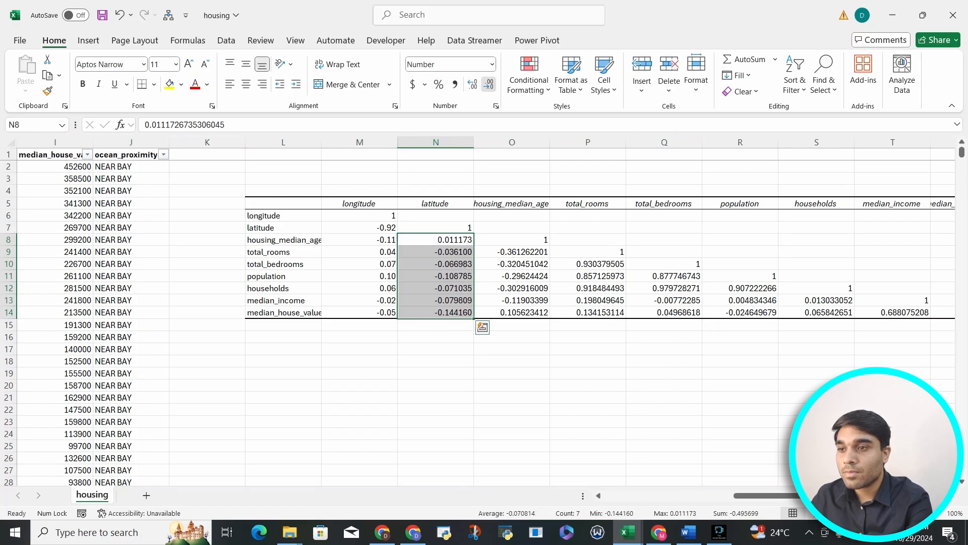
click(488, 84)
click(489, 84)
click(488, 84)
click(488, 84)
Step: Reduce the housing_median_age column coefficients in O9:O14 to two decimal places
drag(512, 252, 512, 312)
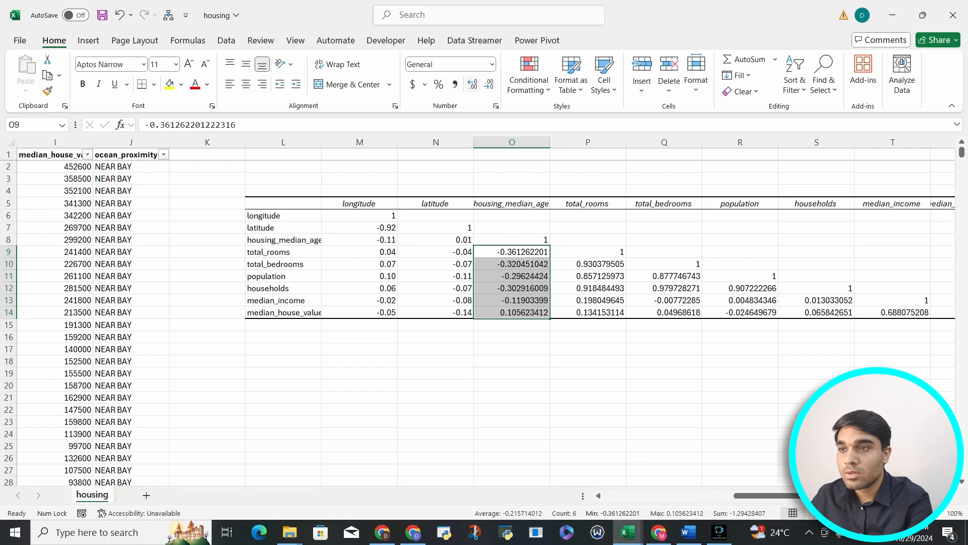
click(489, 84)
click(489, 85)
click(489, 84)
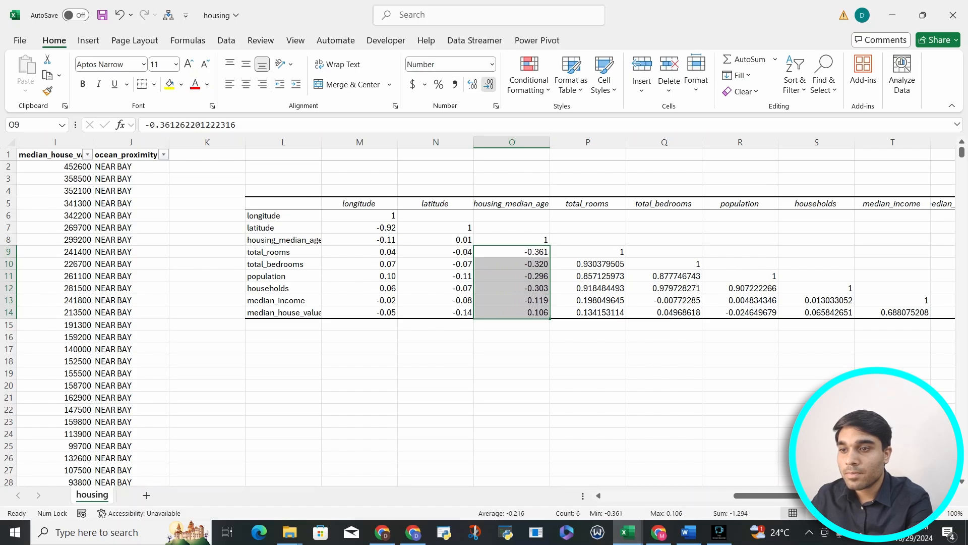
click(489, 84)
click(472, 84)
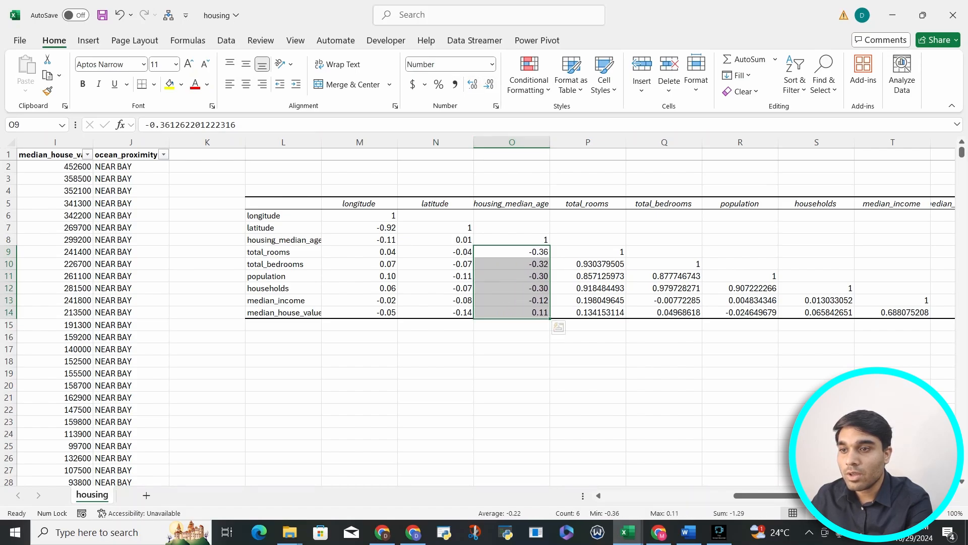
Step: Reduce the total_rooms column coefficients in P10:P14 to two decimal places
drag(587, 264, 587, 312)
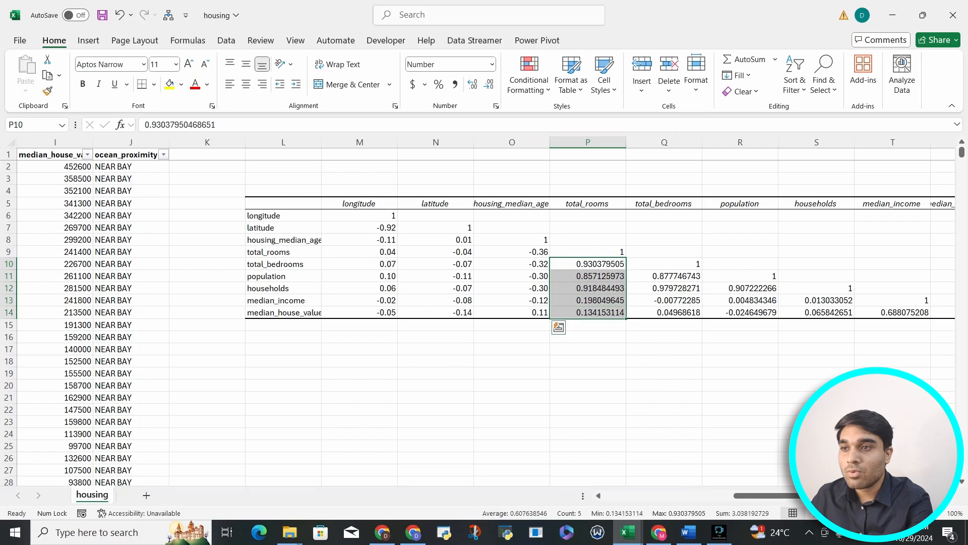
click(489, 84)
click(489, 84)
click(488, 84)
click(488, 84)
Step: Reduce the total_bedrooms column coefficients in Q11:Q14 to two decimal places
click(489, 84)
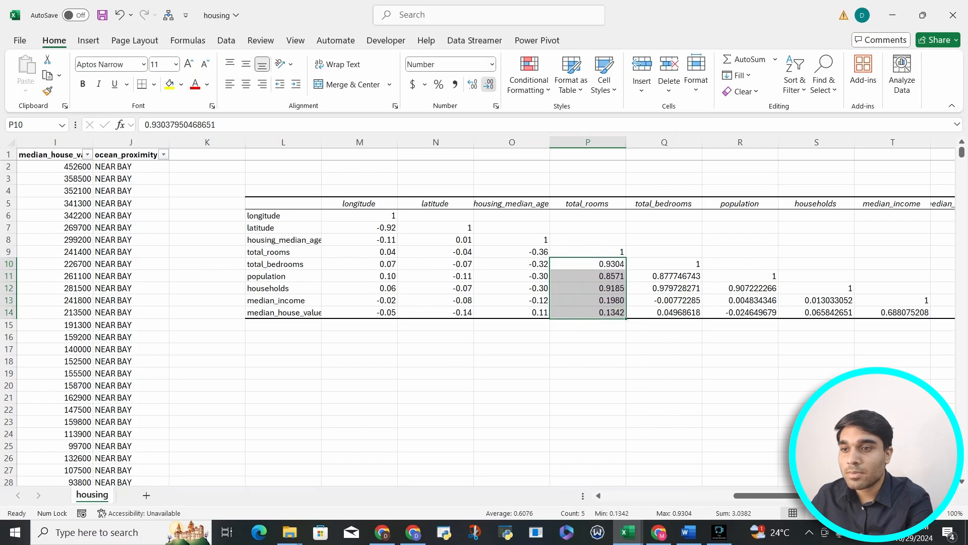
click(488, 84)
click(489, 84)
drag(671, 275, 671, 312)
click(489, 85)
click(489, 85)
click(488, 84)
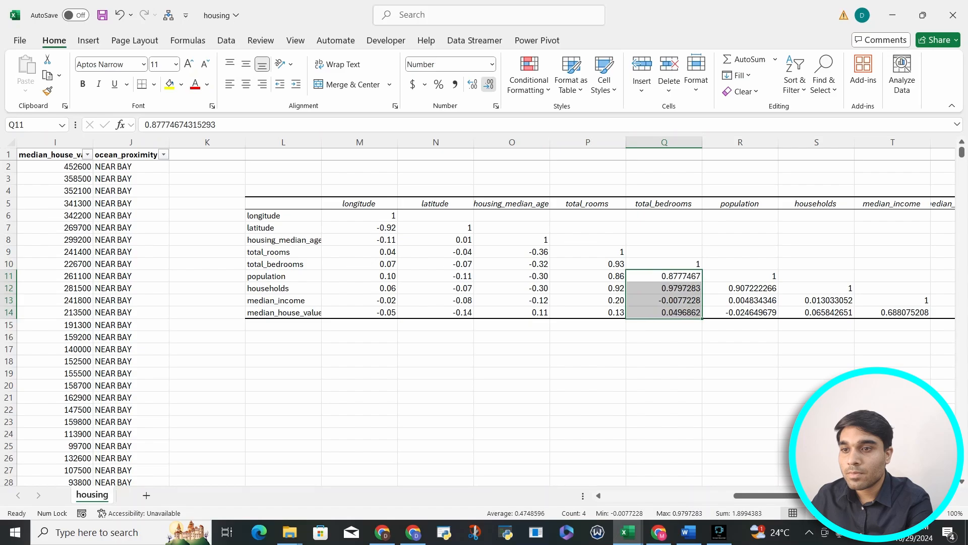
click(489, 84)
click(488, 85)
click(489, 84)
click(488, 85)
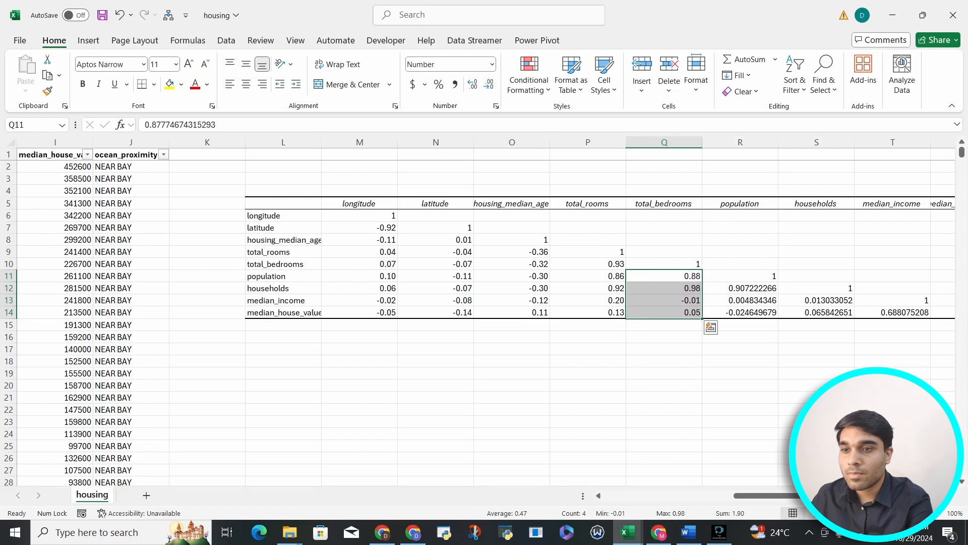
Step: Reduce the population column coefficients in R12:R14 to two decimal places
click(747, 287)
drag(746, 288, 746, 312)
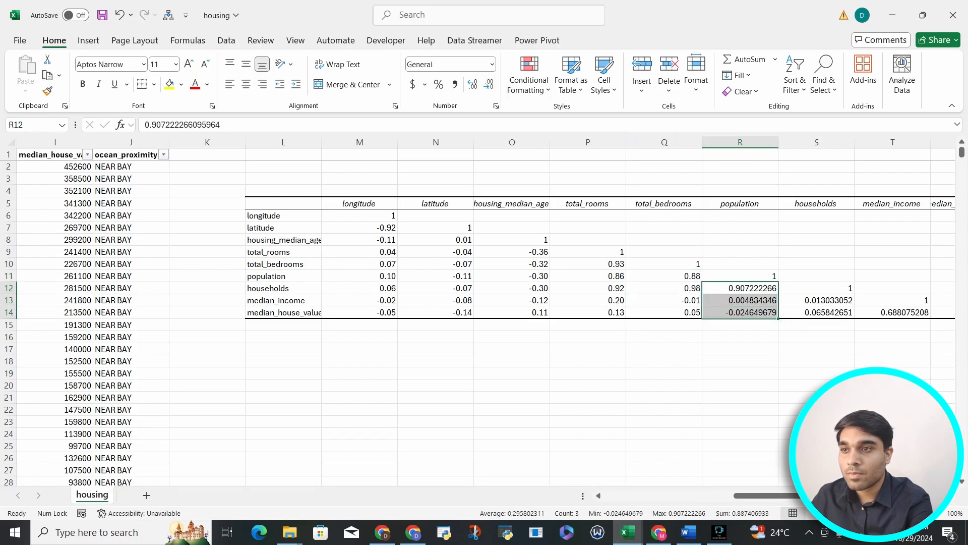
click(489, 84)
click(489, 84)
click(489, 85)
click(489, 85)
click(489, 84)
click(489, 85)
click(488, 84)
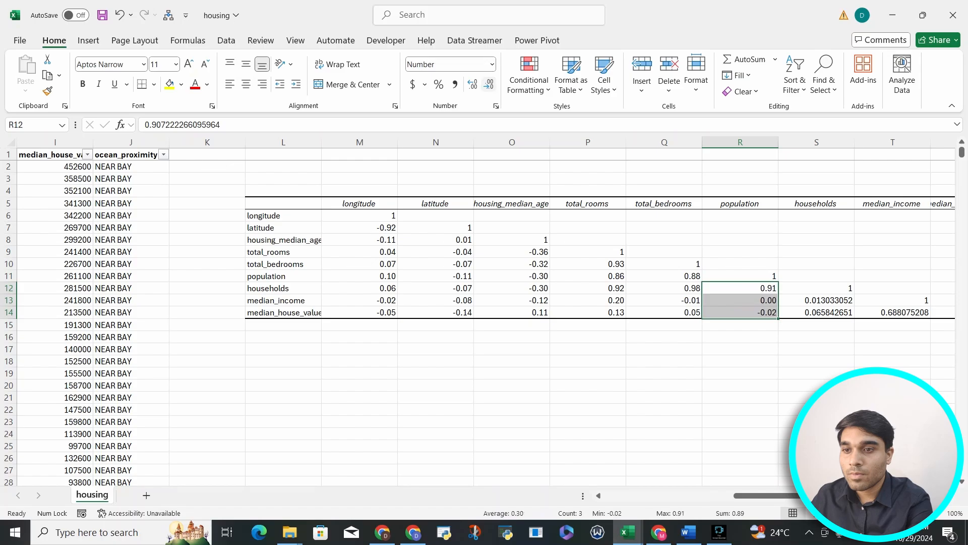
Step: Reduce the households column coefficients in S13:S14 to two decimal places
drag(817, 300, 827, 313)
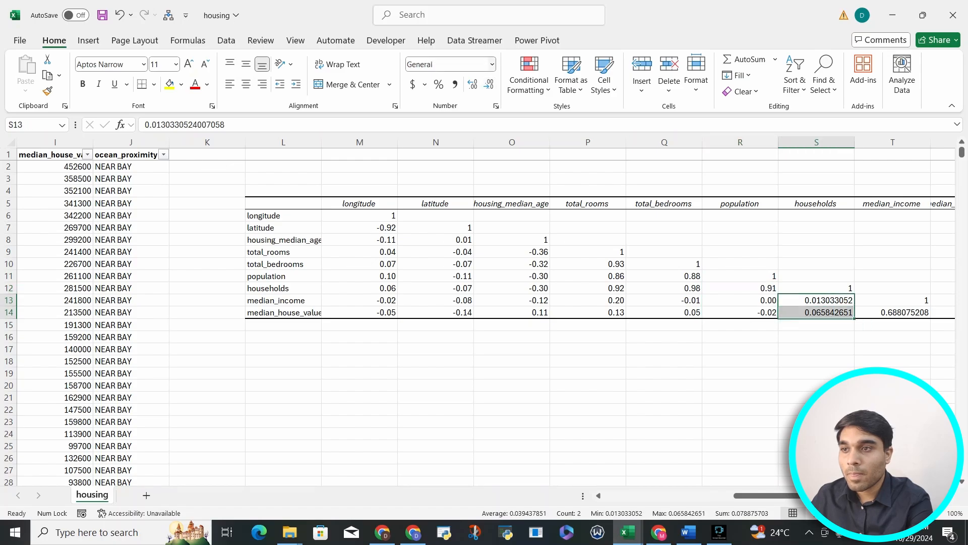
click(489, 85)
click(489, 84)
click(488, 85)
click(489, 85)
click(488, 84)
click(489, 84)
click(489, 84)
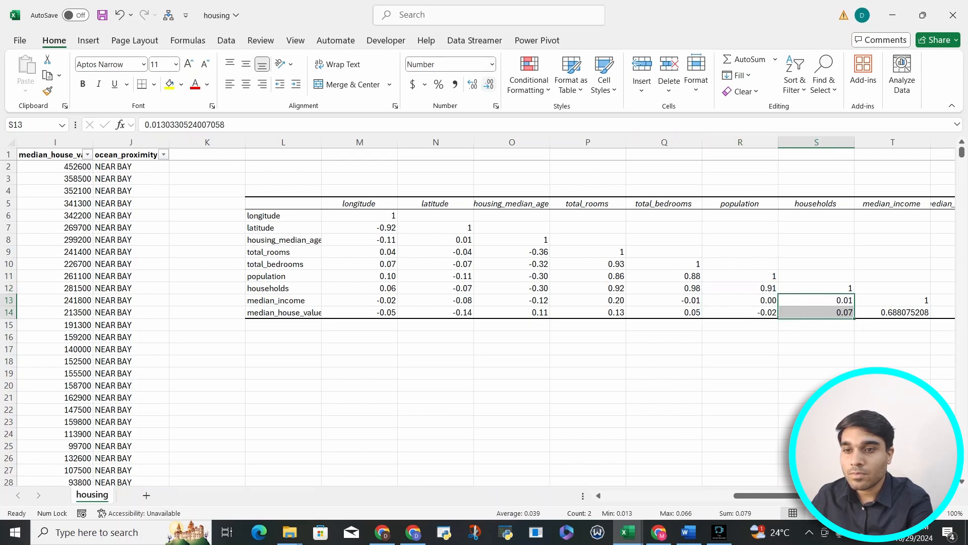
Step: Reduce the median_income coefficient in T14 to two decimal places
click(863, 313)
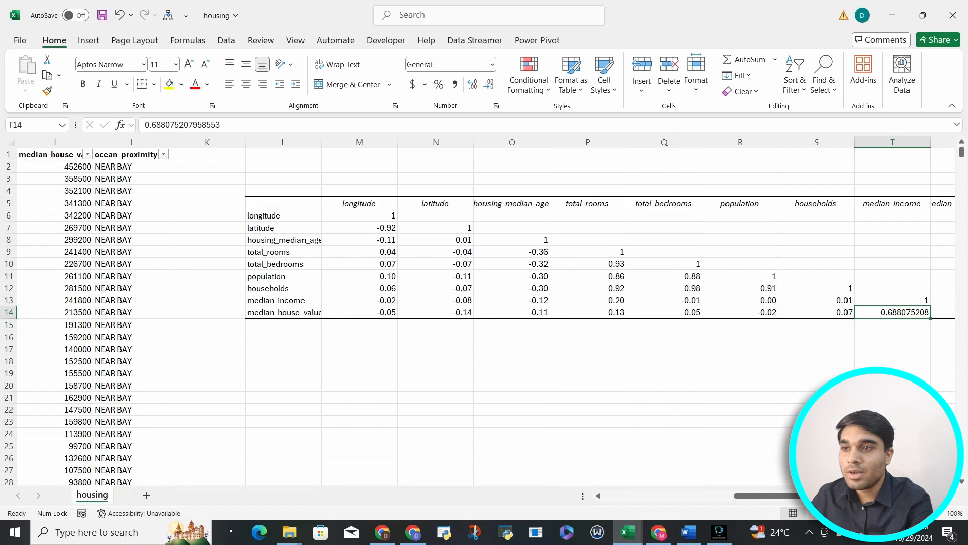
click(489, 85)
click(489, 84)
click(488, 84)
click(488, 85)
click(488, 84)
click(489, 84)
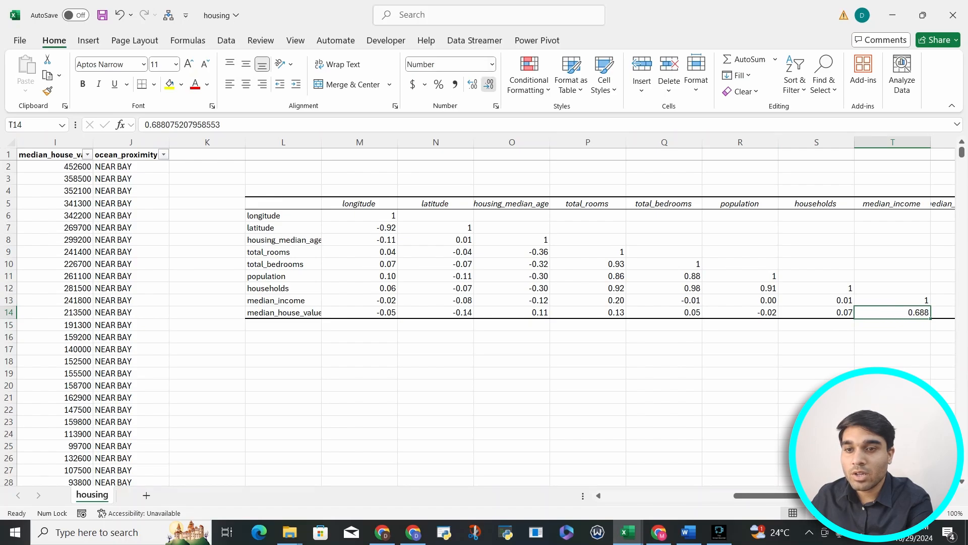
click(489, 84)
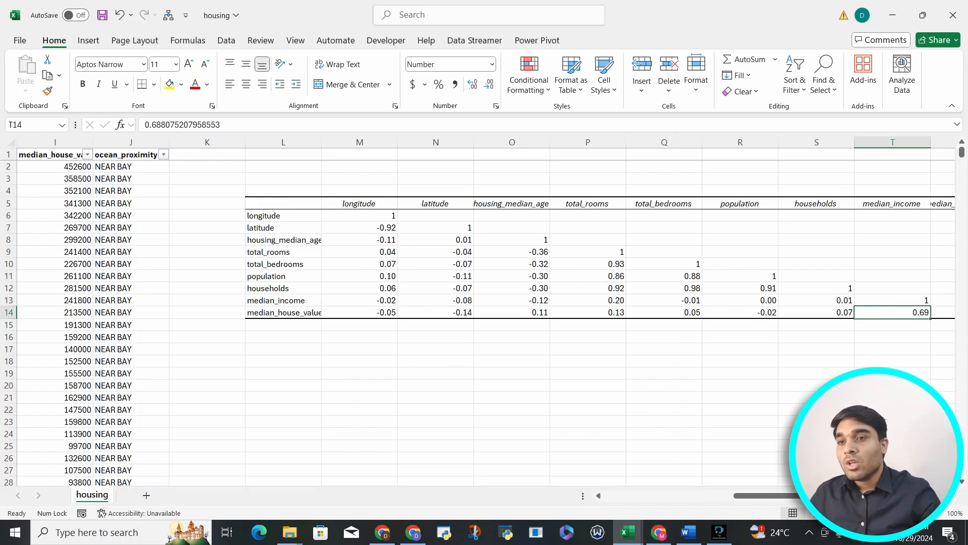
Step: Select the whole sheet and autofit all column widths to the compacted matrix
scroll(484, 313, right, 3)
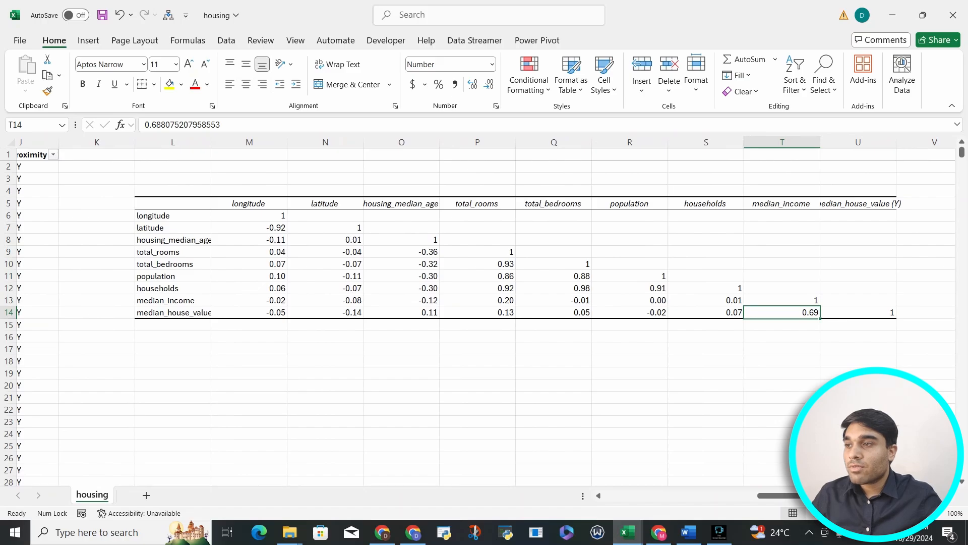
click(11, 143)
double_click(170, 142)
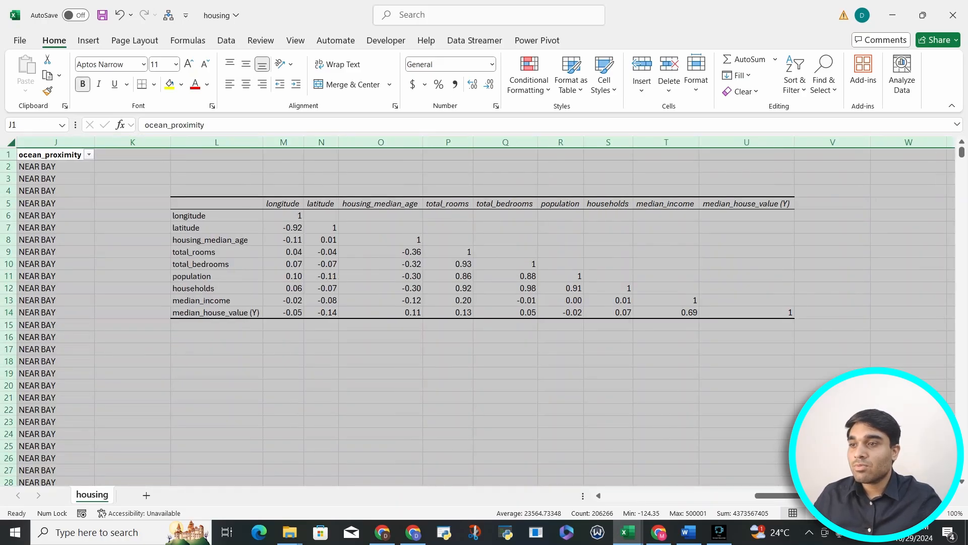
Step: Examine the longitude header and its coefficient column in the matrix
click(283, 228)
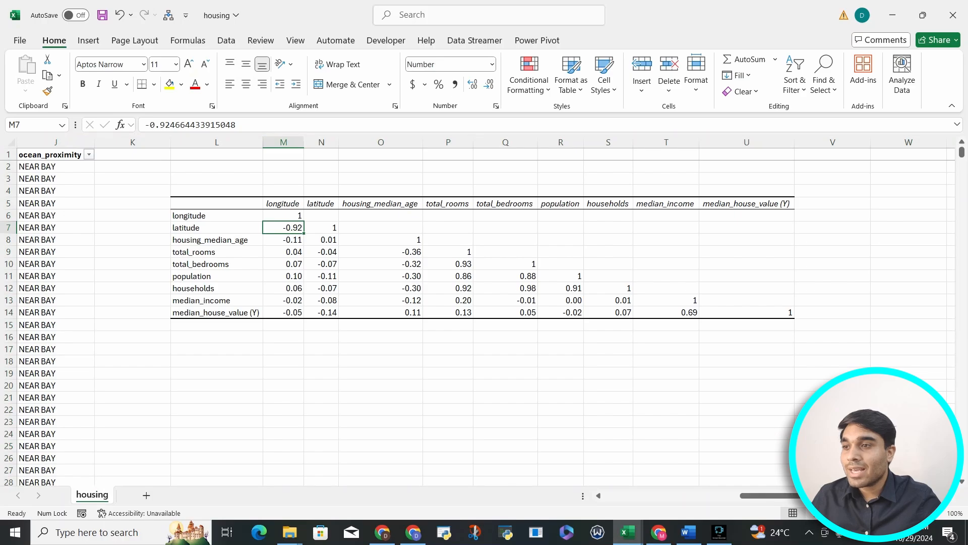
click(217, 227)
click(283, 204)
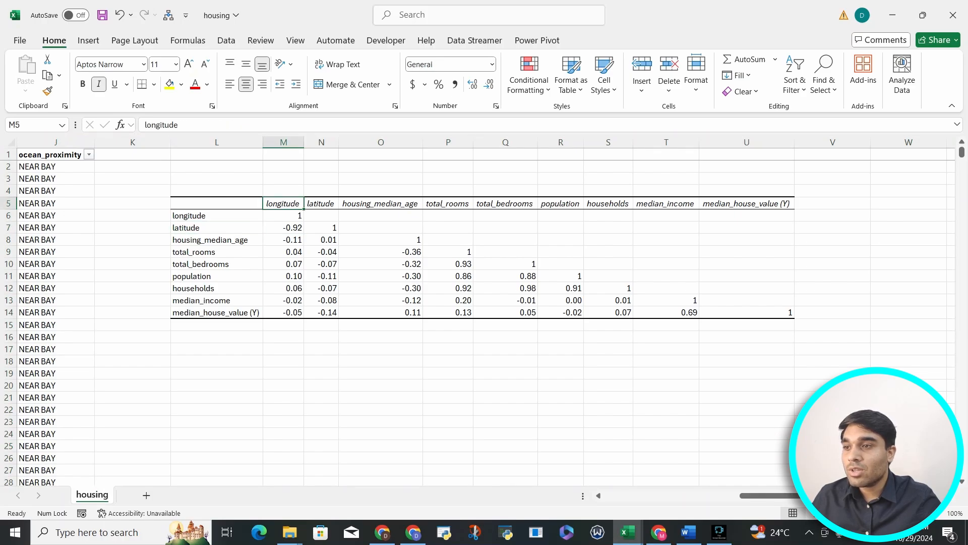
click(283, 228)
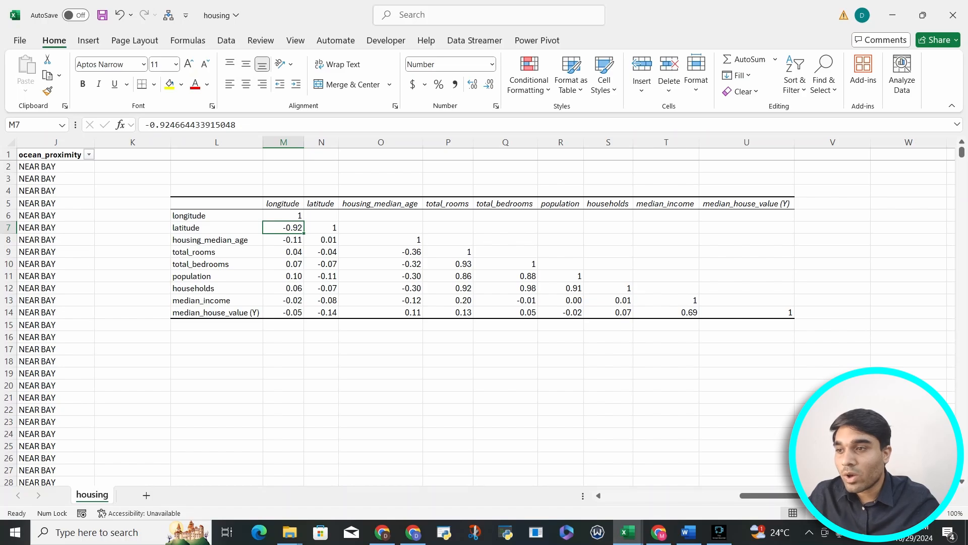
key(Down)
key(Down)
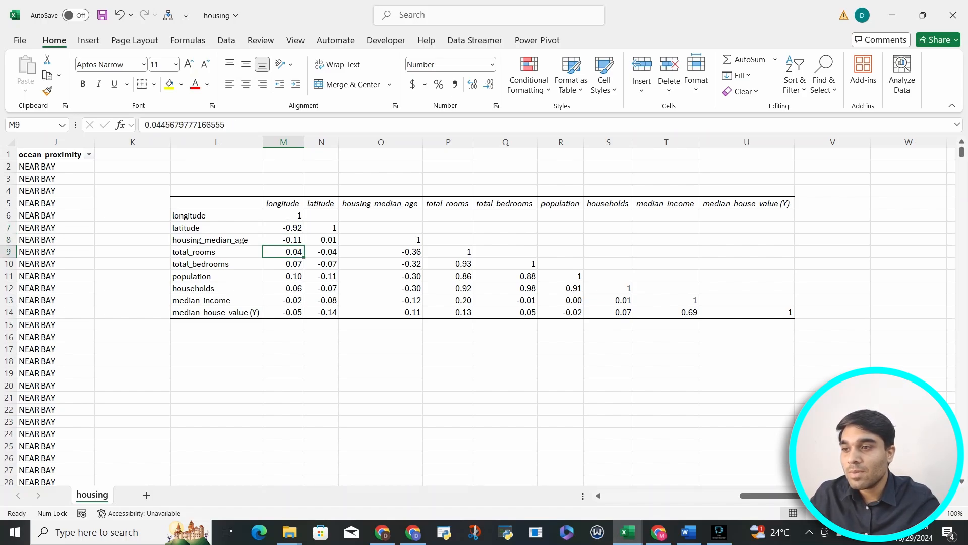
key(Up)
key(shift+Down)
key(shift+Down)
key(shift+Down)
key(shift+Down)
key(shift+Down)
key(shift+Down)
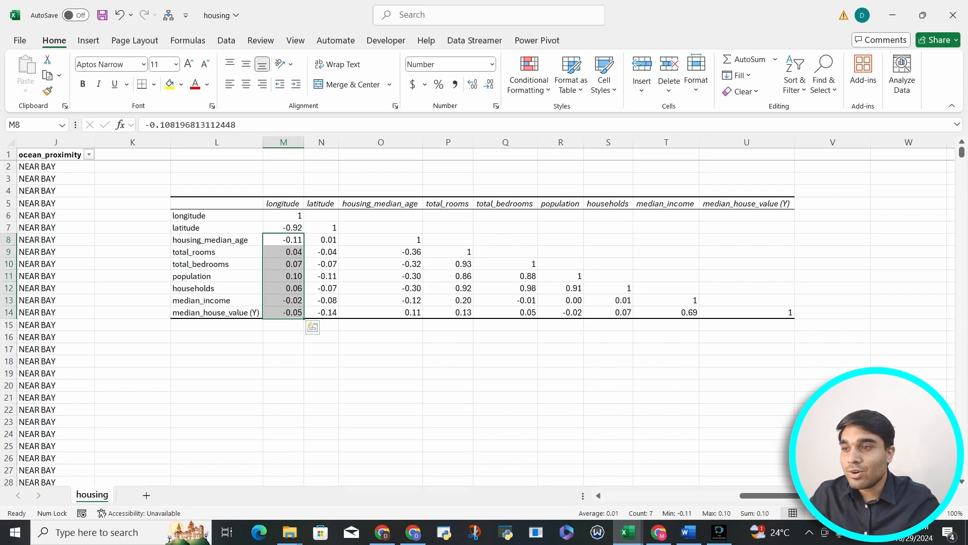
Step: Examine the latitude and housing_median_age coefficient columns of the matrix
click(321, 204)
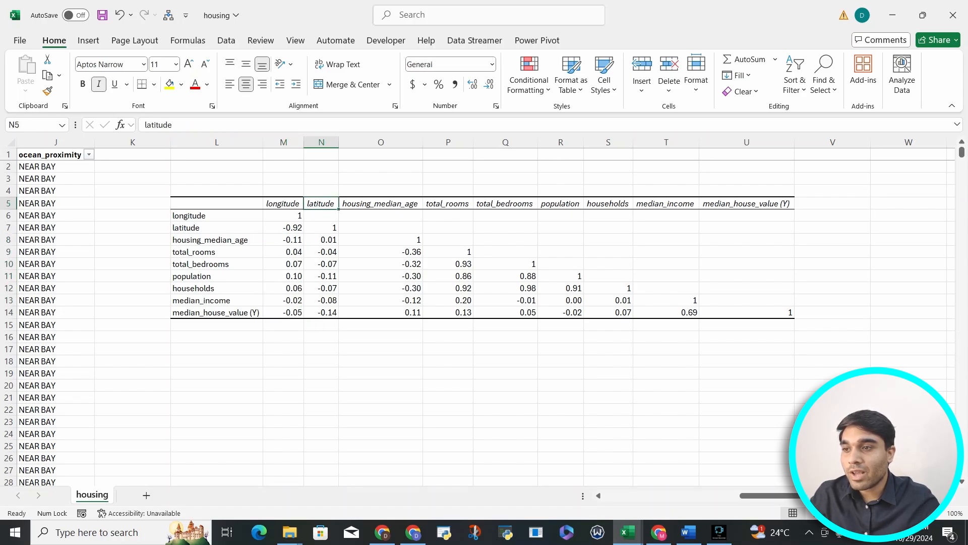
key(Down)
key(Down)
key(Down)
key(shift+Down)
key(shift+Down)
key(shift+Down)
key(shift+Down)
key(shift+Down)
key(shift+Down)
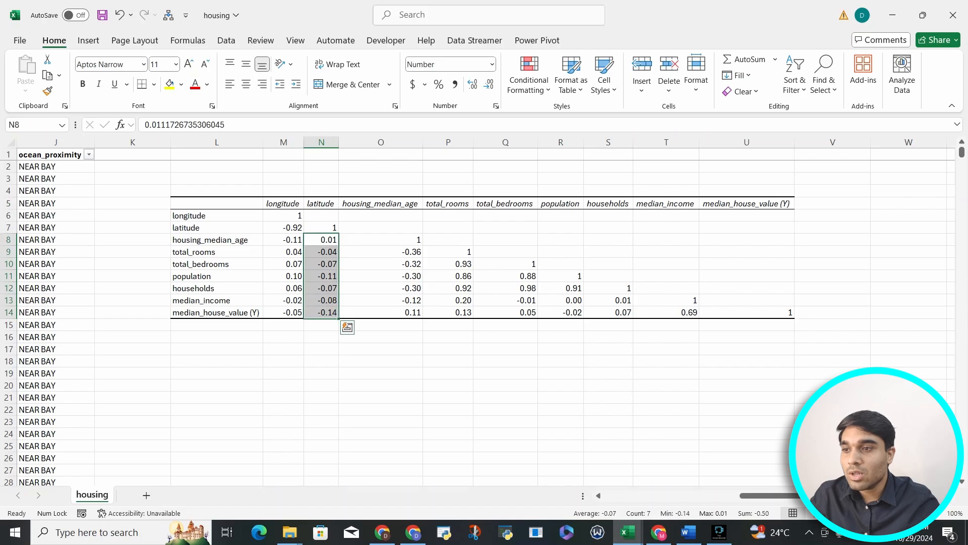
click(381, 203)
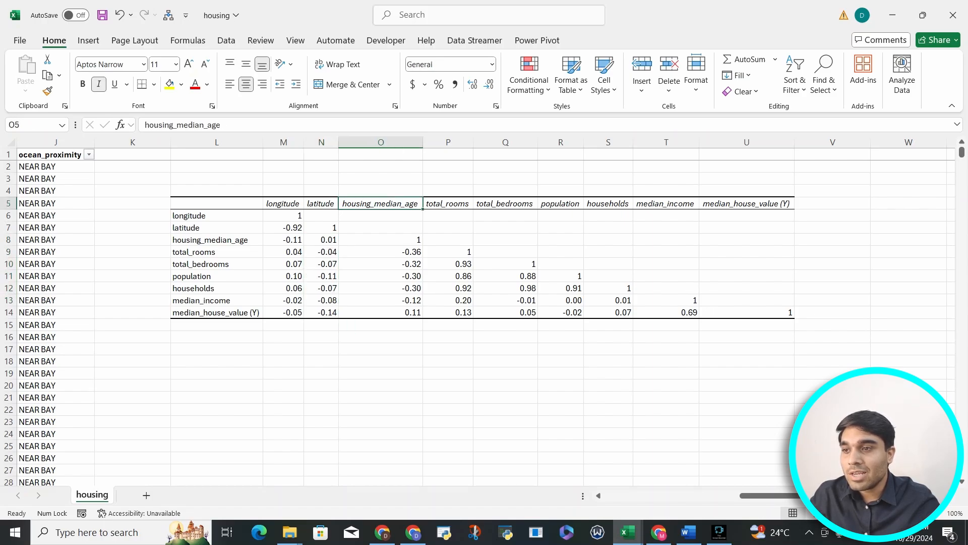
key(Down)
key(Down)
key(Down)
key(Down)
key(shift+Down)
key(shift+Down)
key(shift+Down)
key(shift+Down)
key(shift+Down)
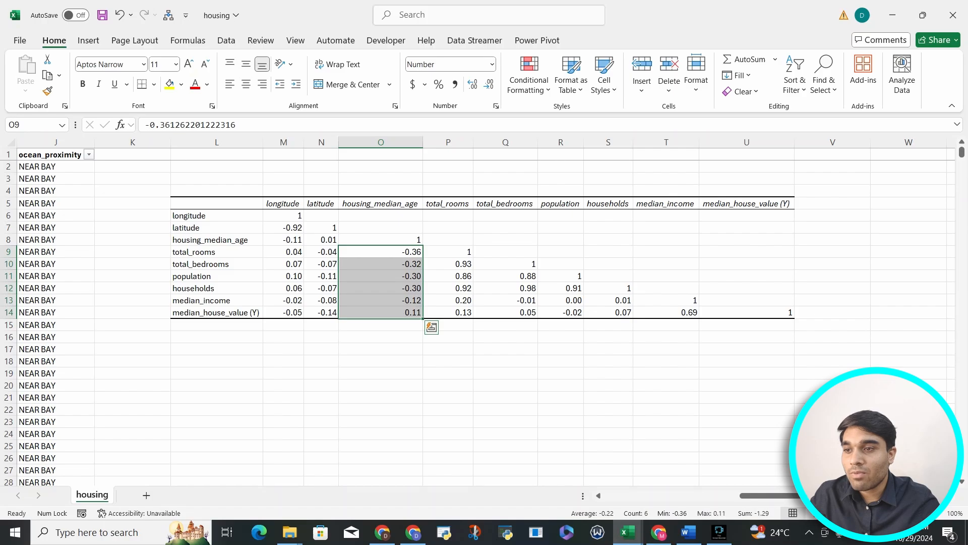
click(381, 252)
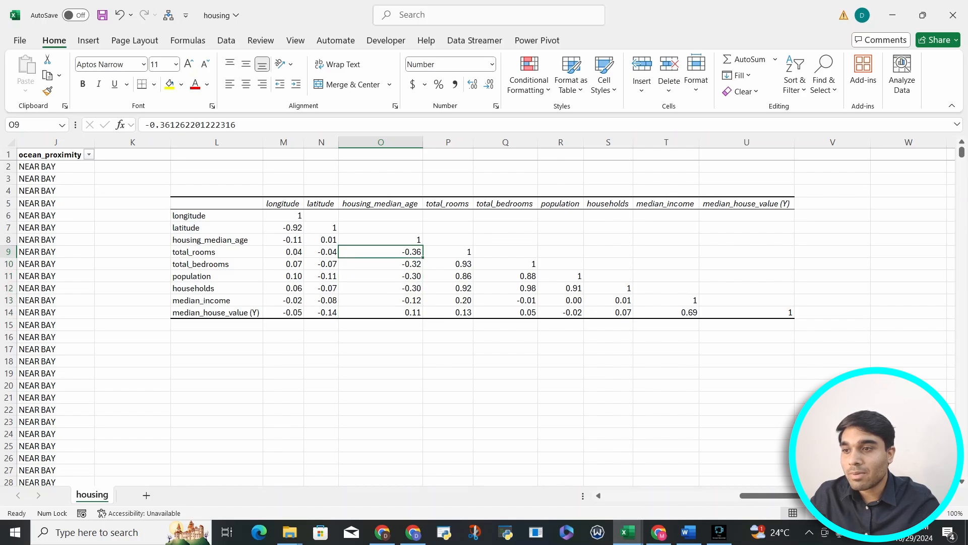
click(380, 276)
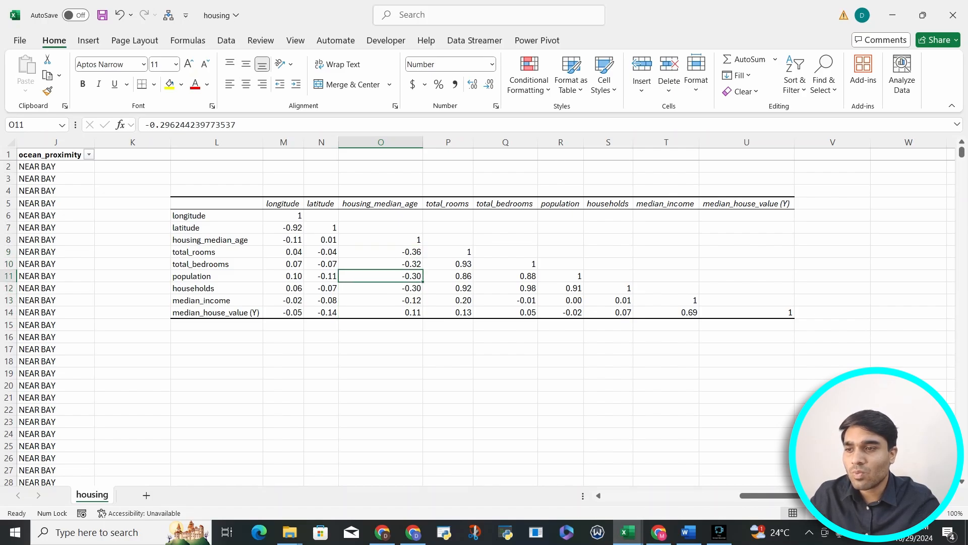
drag(381, 252, 380, 288)
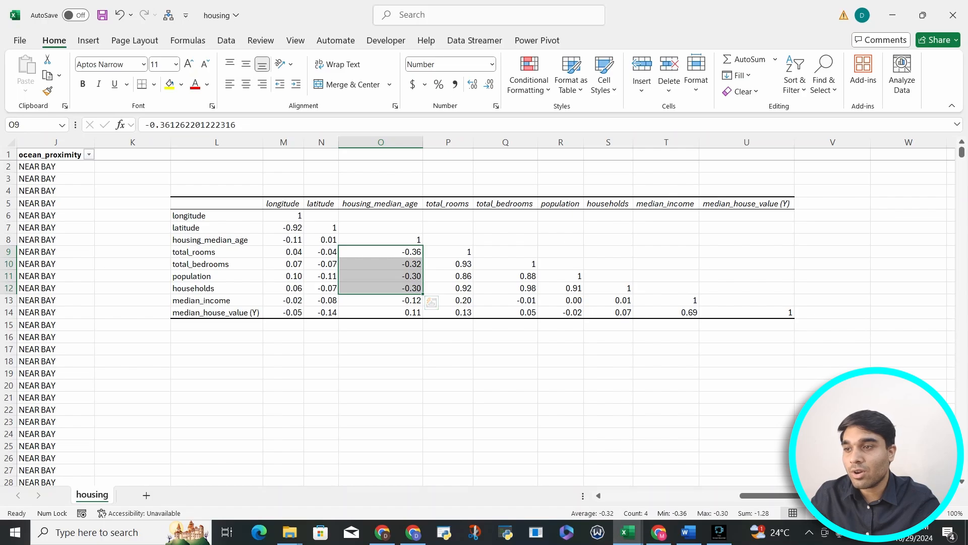
Step: Highlight the total_bedrooms, population and households rows of the matrix for inspection
click(448, 204)
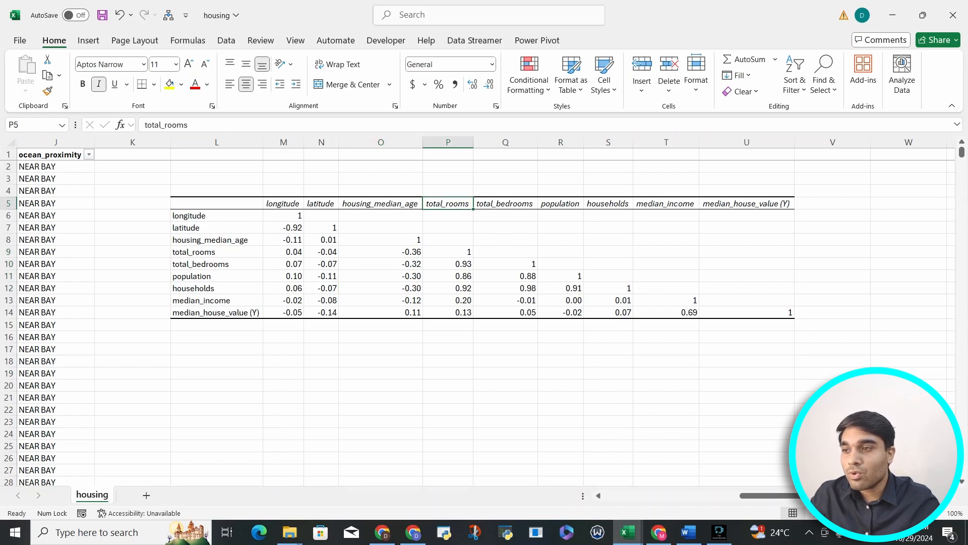
click(447, 264)
drag(217, 263, 448, 288)
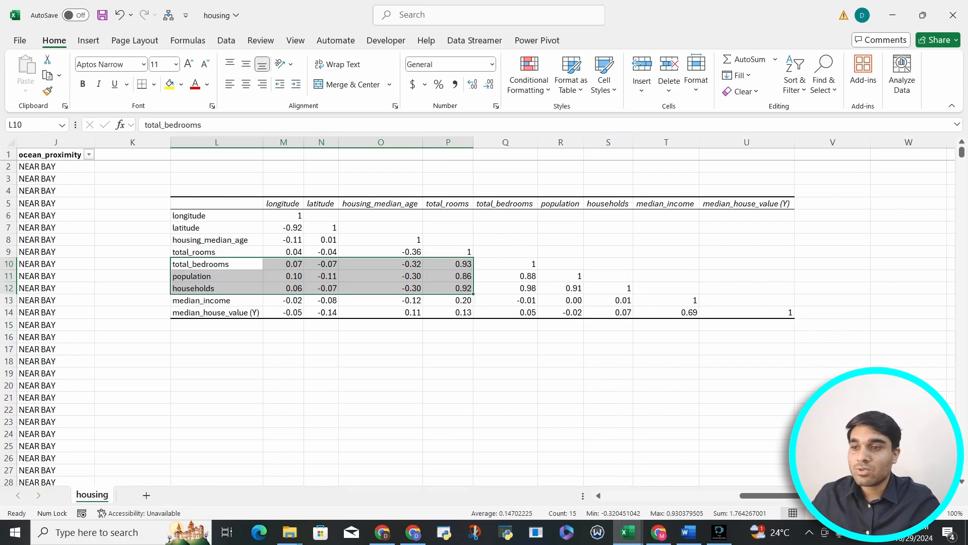
scroll(447, 288, left, 5)
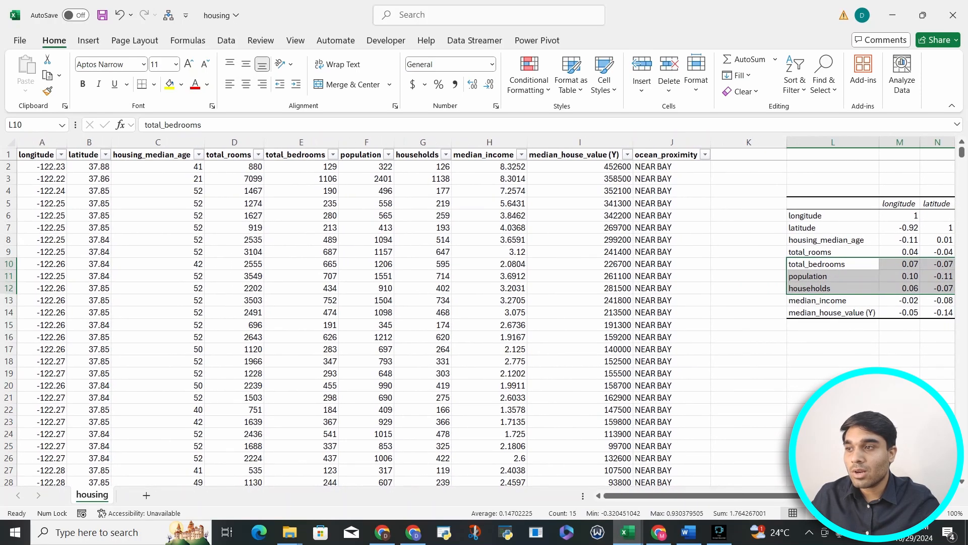
Step: Examine the coefficients linking total_rooms, total_bedrooms, population and households in the matrix
scroll(484, 312, right, 5)
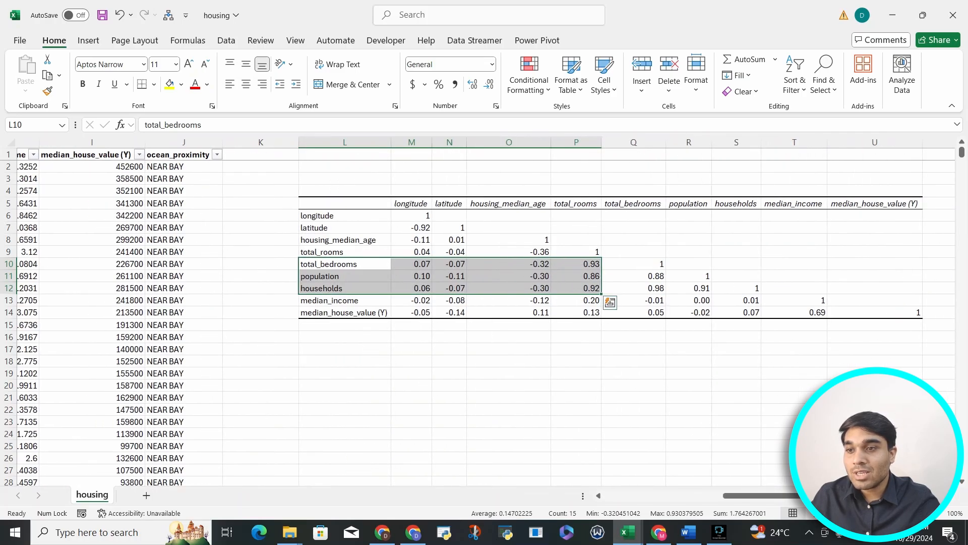
click(576, 264)
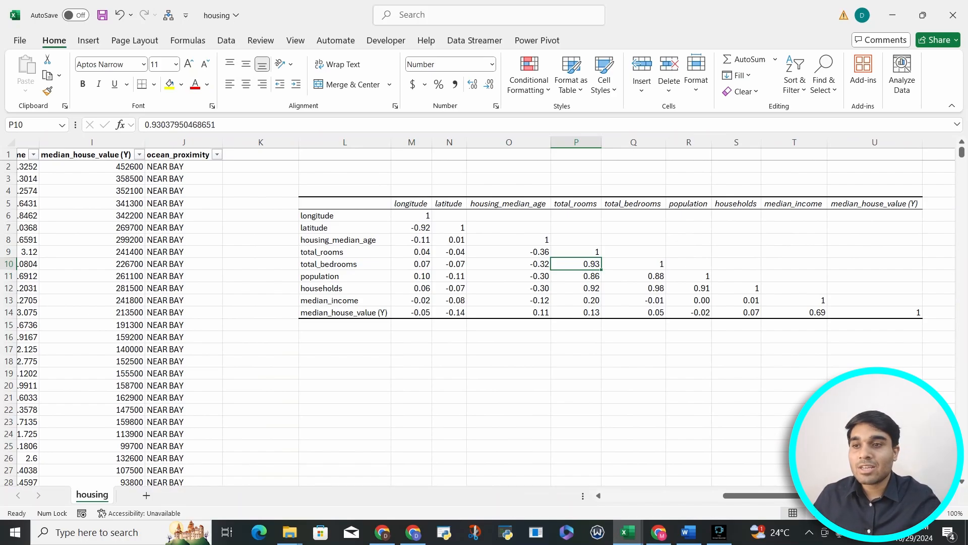
click(576, 204)
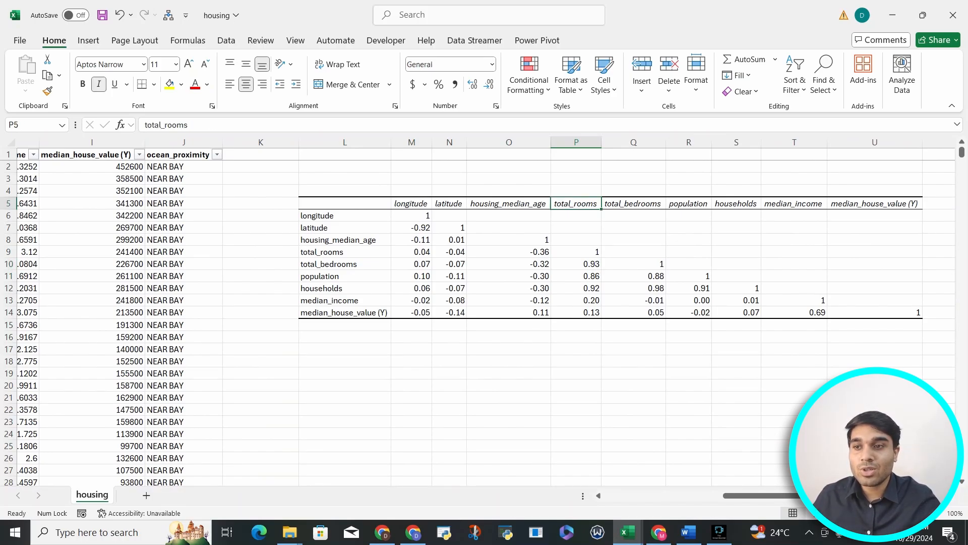
drag(633, 276, 633, 288)
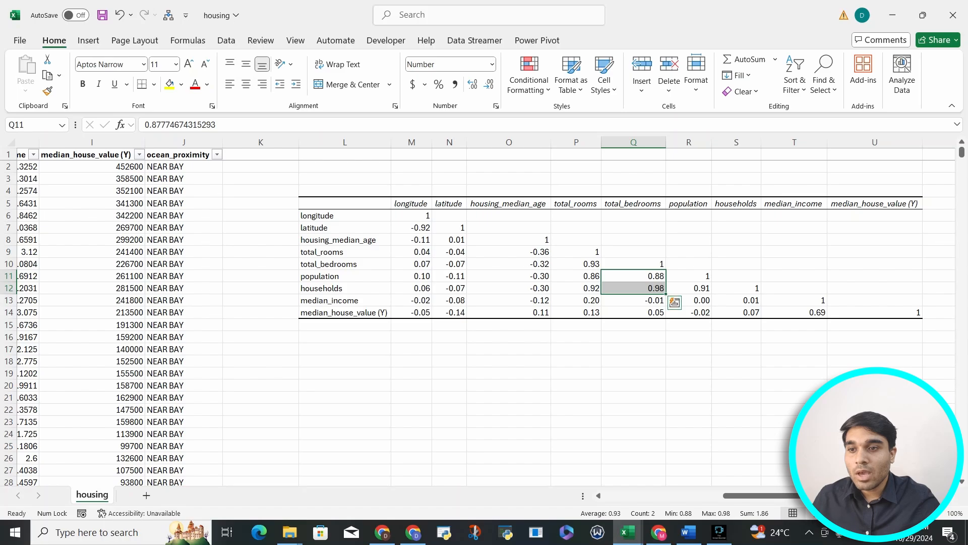
click(688, 289)
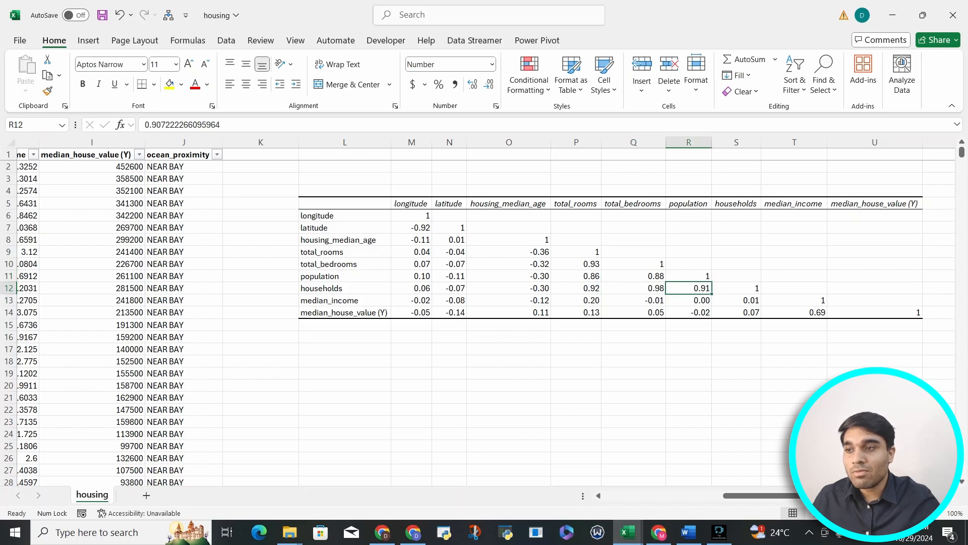
click(345, 288)
click(689, 289)
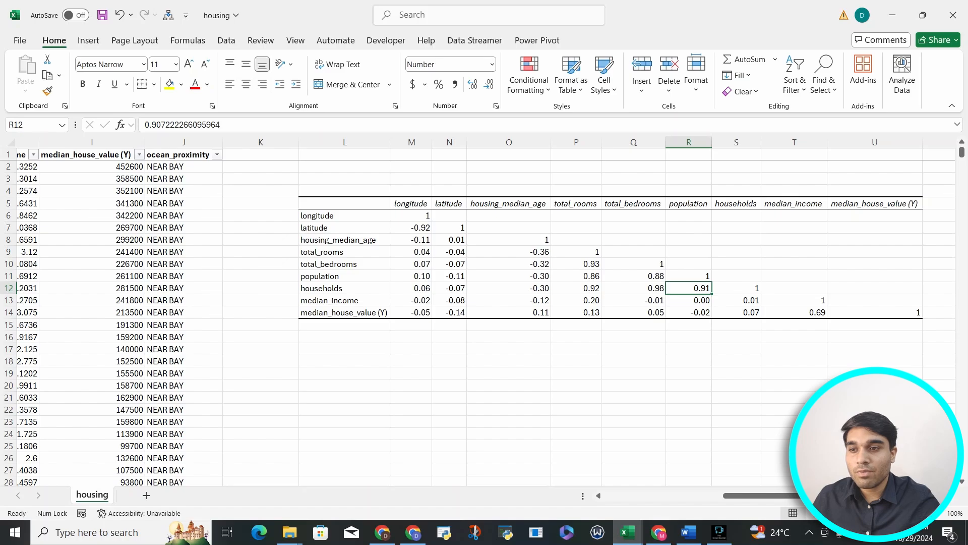
Step: Examine the lower coefficient block and the median_income versus median_house_value (Y) coefficient
drag(576, 264, 688, 312)
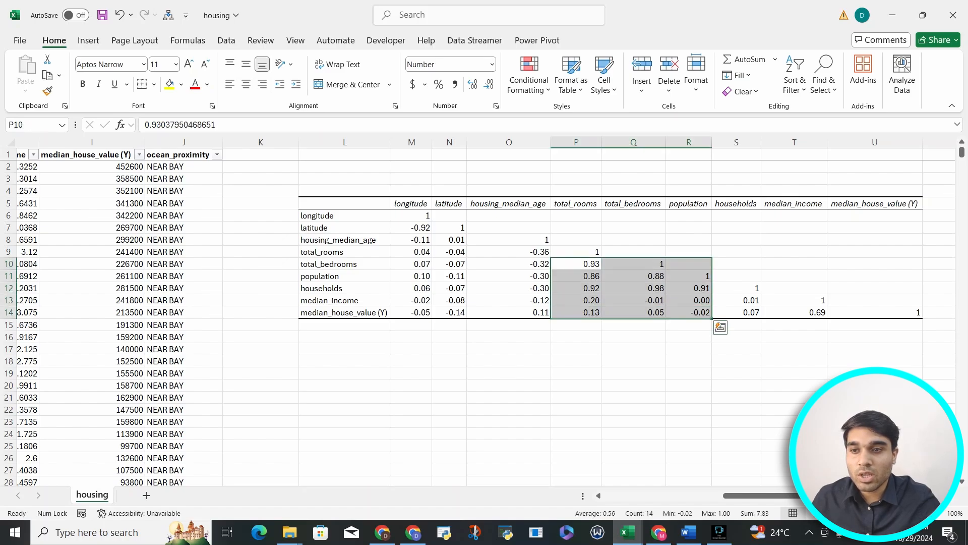
click(794, 313)
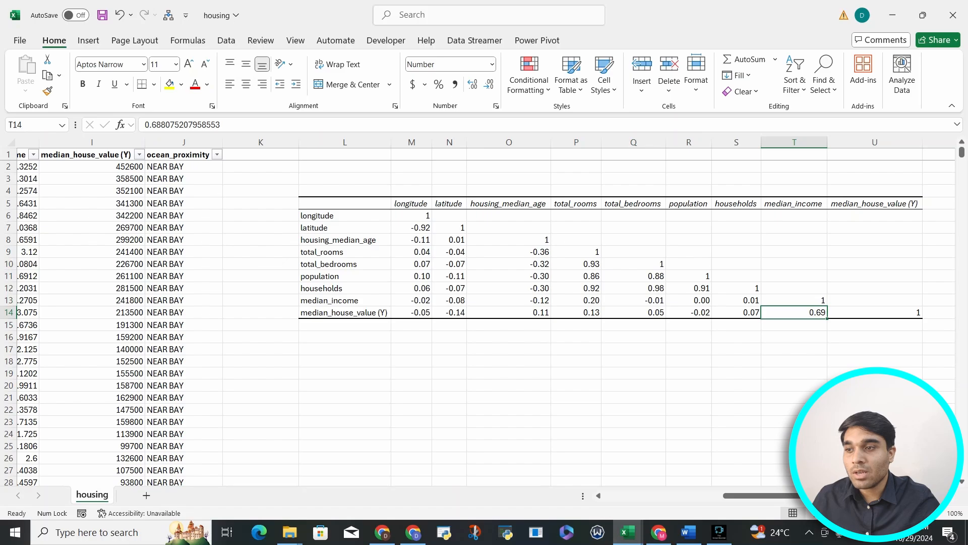
click(345, 313)
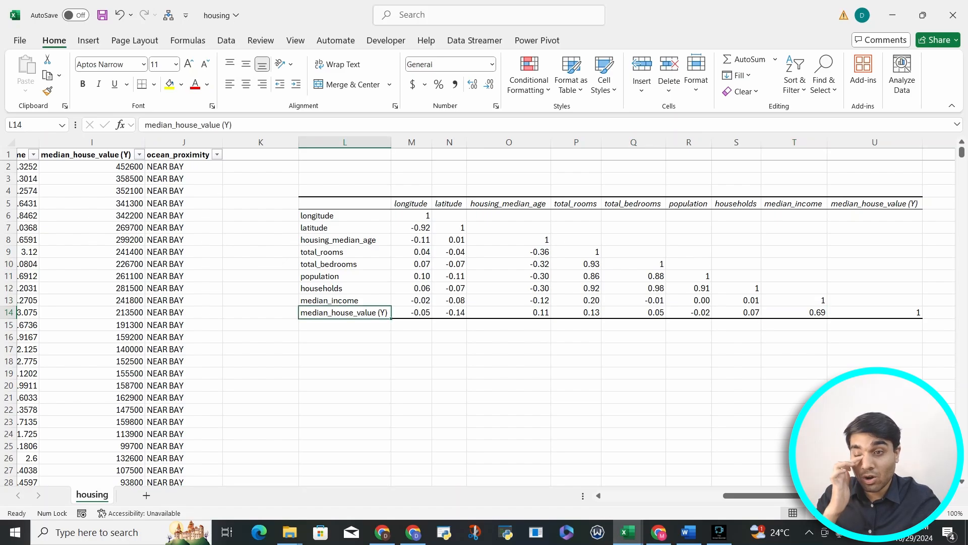
drag(412, 216, 875, 300)
click(529, 76)
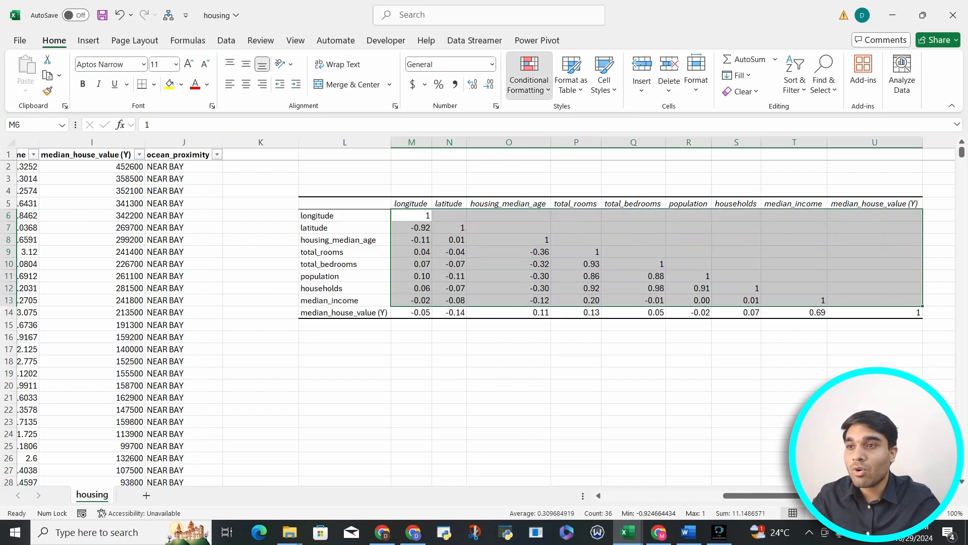
mouse_move(559, 194)
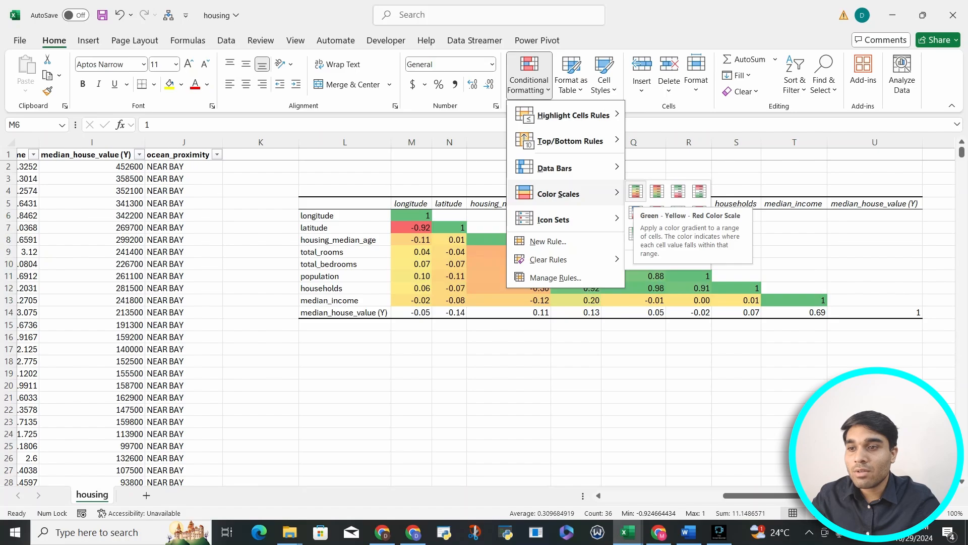
key(Escape)
key(Escape)
click(411, 227)
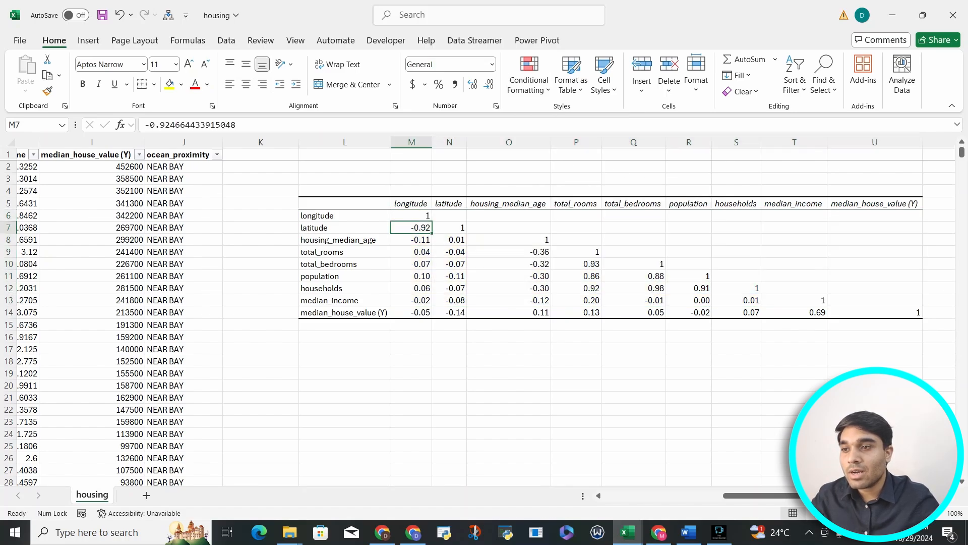
Step: Apply a Green - Yellow - Red color scale to the correlation matrix values
drag(411, 215, 907, 313)
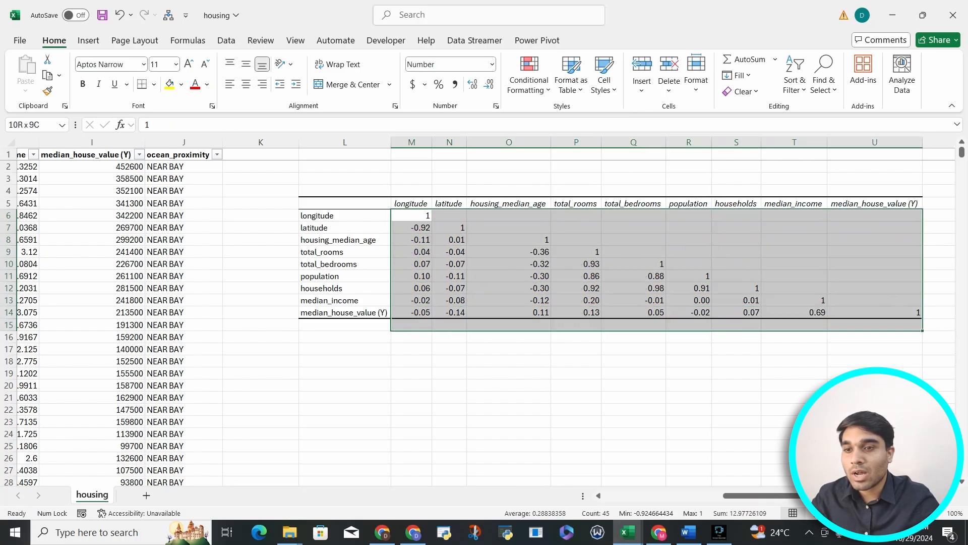
click(528, 76)
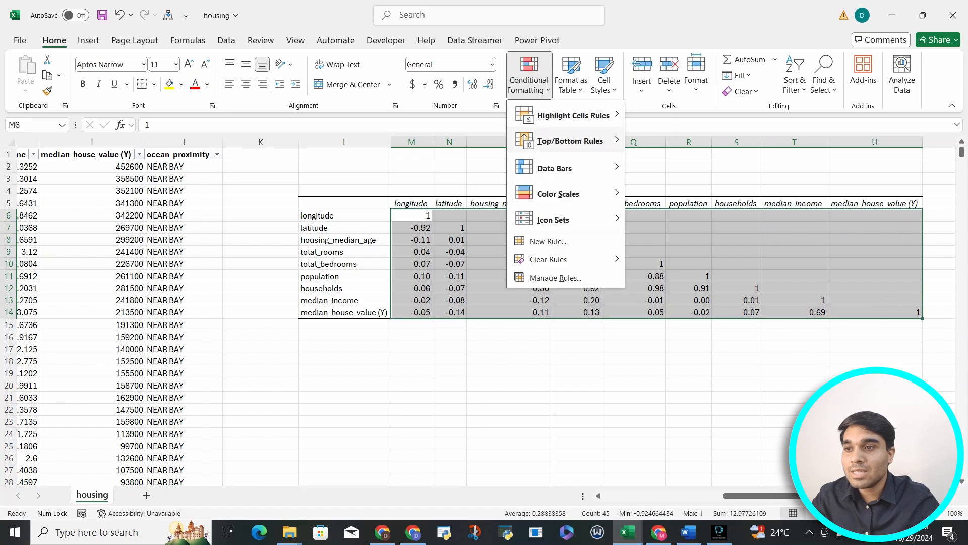
mouse_move(558, 194)
click(636, 191)
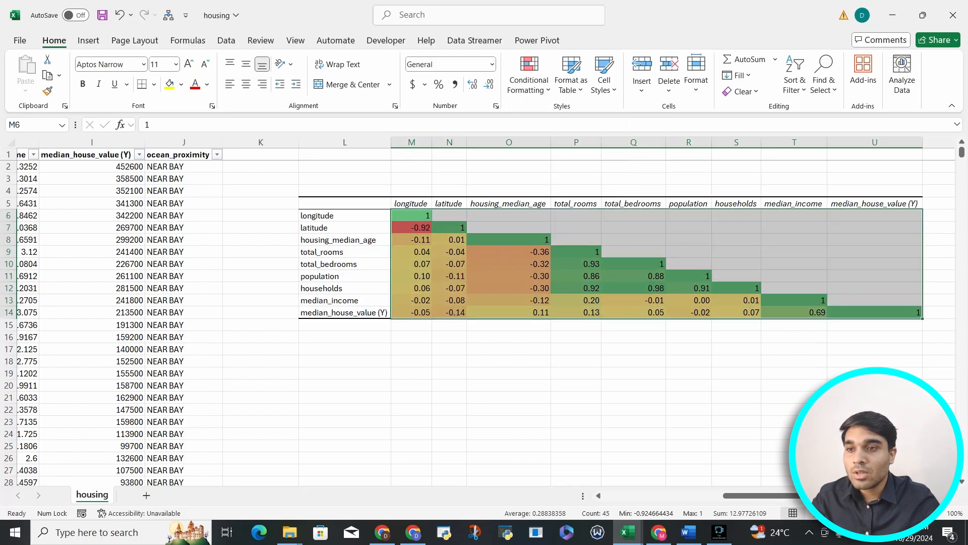
click(576, 361)
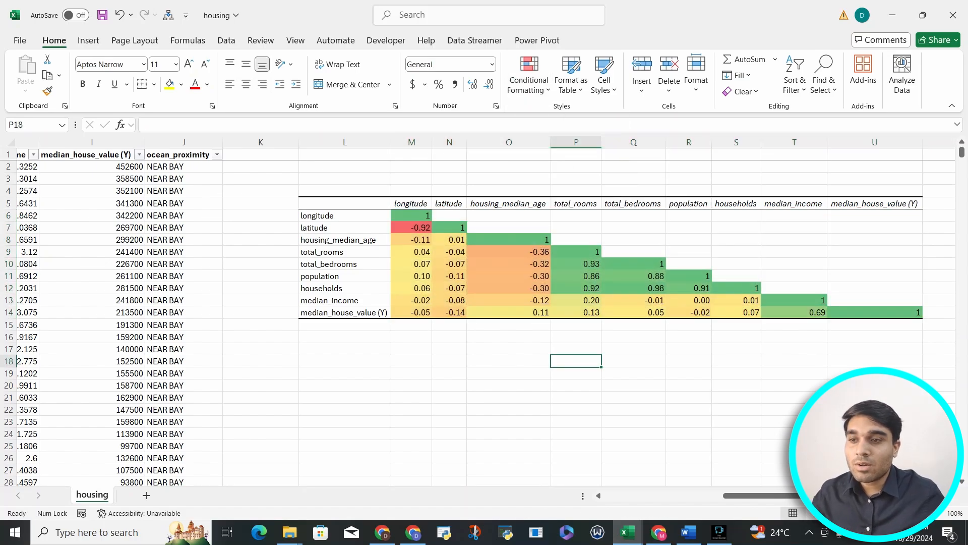
Step: Examine the colored total_rooms and latitude coefficients of the matrix
drag(576, 288, 576, 264)
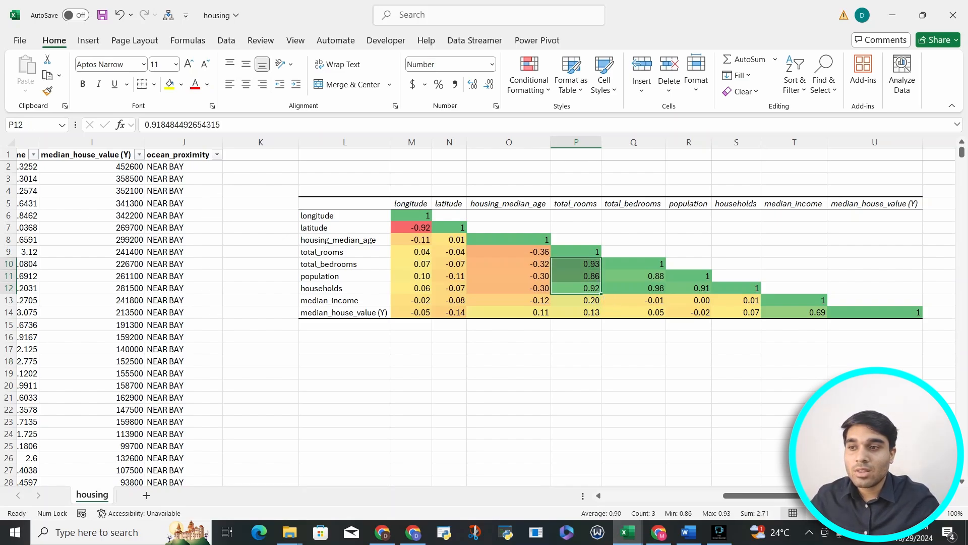
click(411, 227)
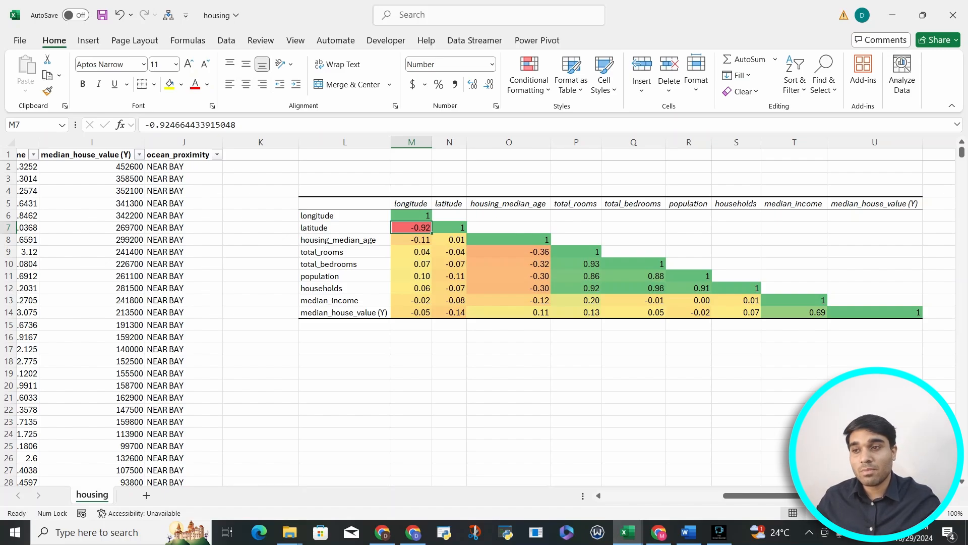
Step: Format the longitude coefficient column as percentages, then undo the formatting
drag(411, 216, 411, 312)
click(439, 84)
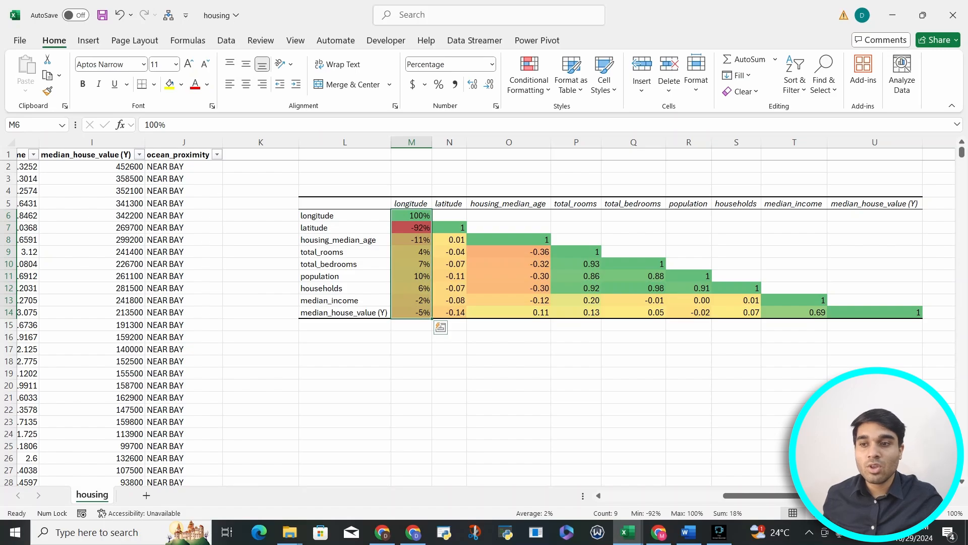
key(ctrl+z)
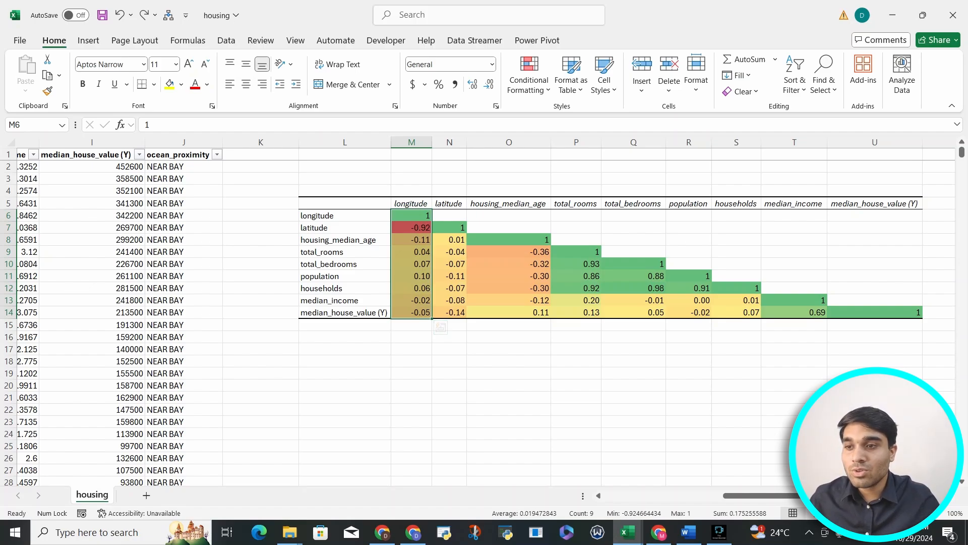
Step: Review the colored coefficients for the rooms, bedrooms, households, population and median_income pairs
drag(575, 263, 576, 288)
drag(634, 276, 633, 288)
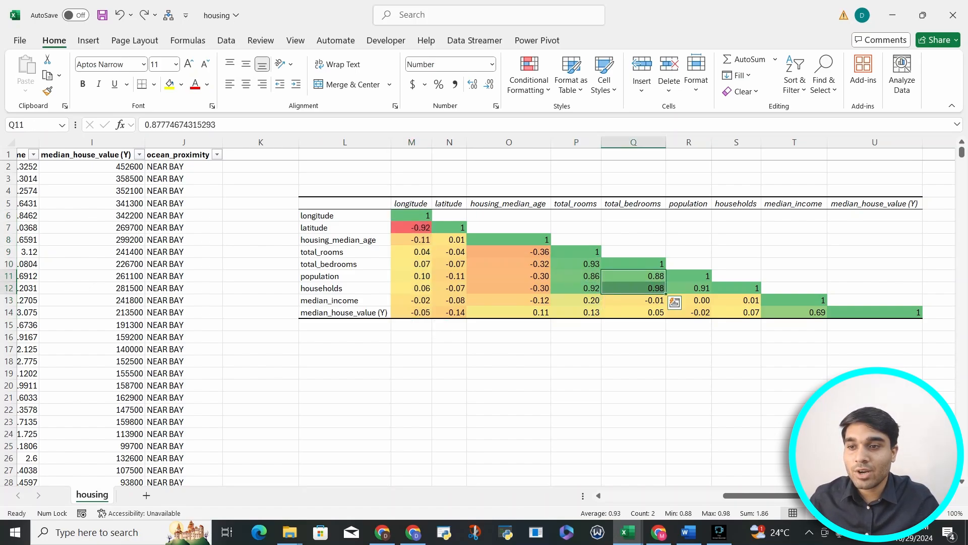
click(688, 288)
click(794, 312)
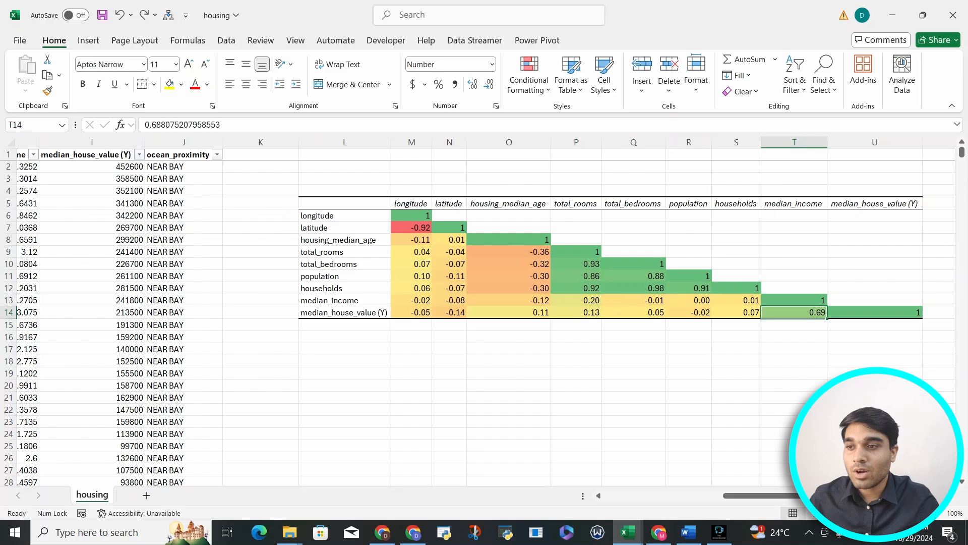
click(411, 227)
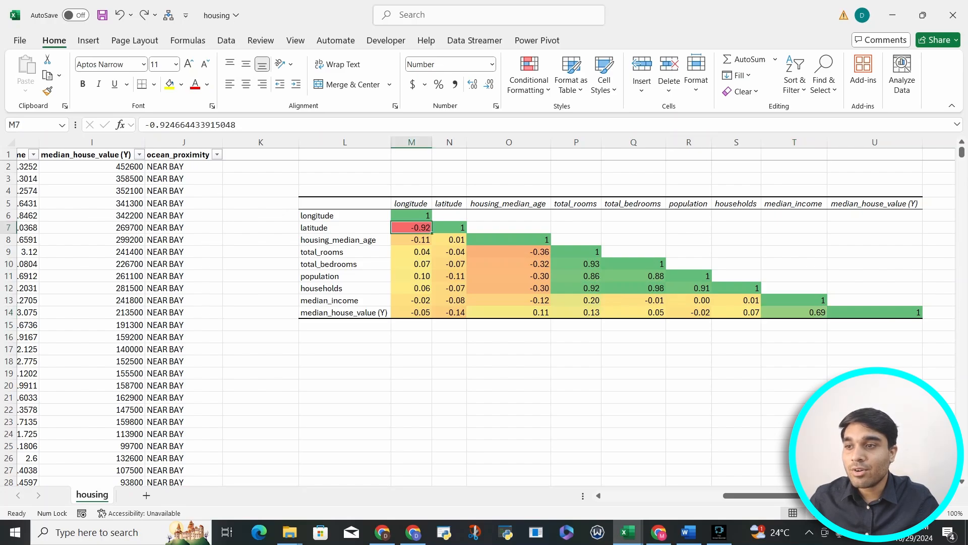
Step: Select the full housing data table and open the Correlation tool from Data Analysis
scroll(484, 310, left, 4)
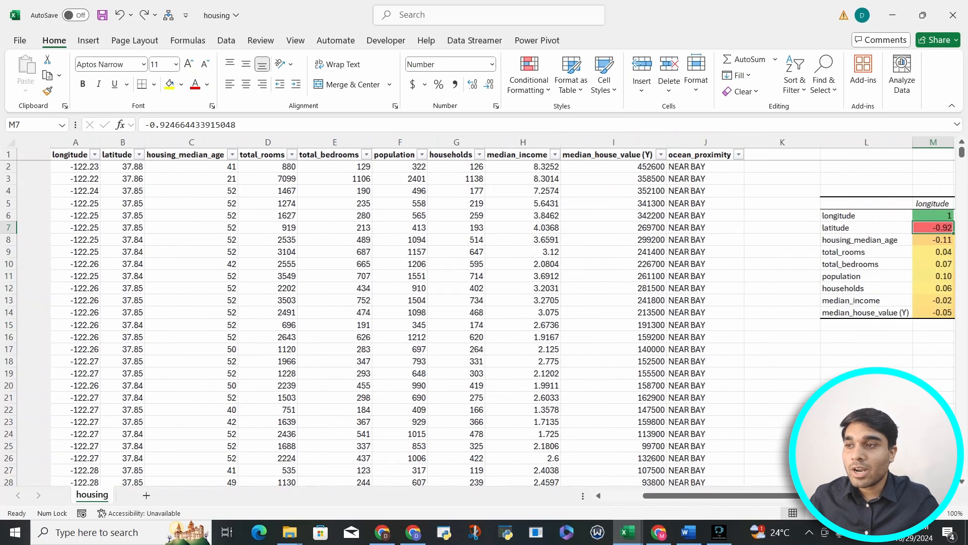
drag(34, 154, 666, 155)
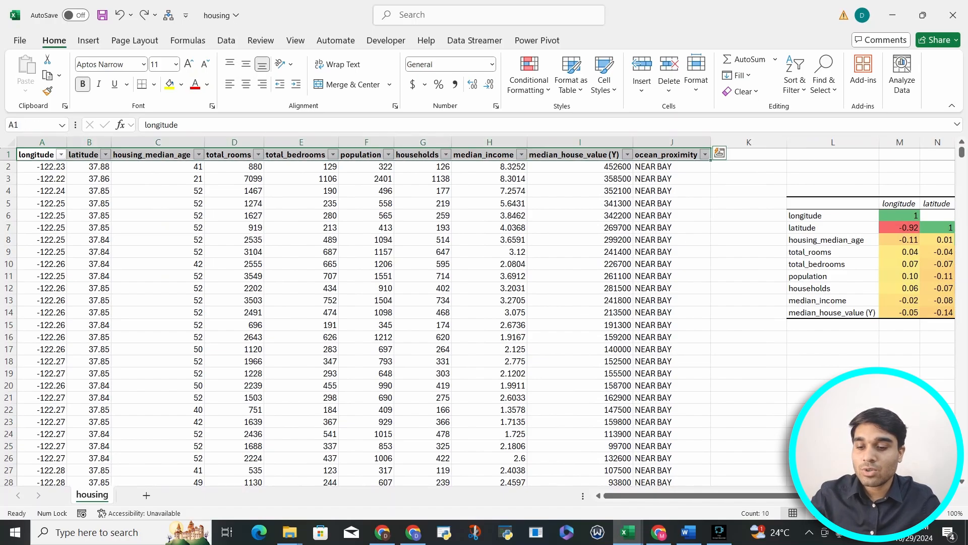
key(ctrl+shift+Down)
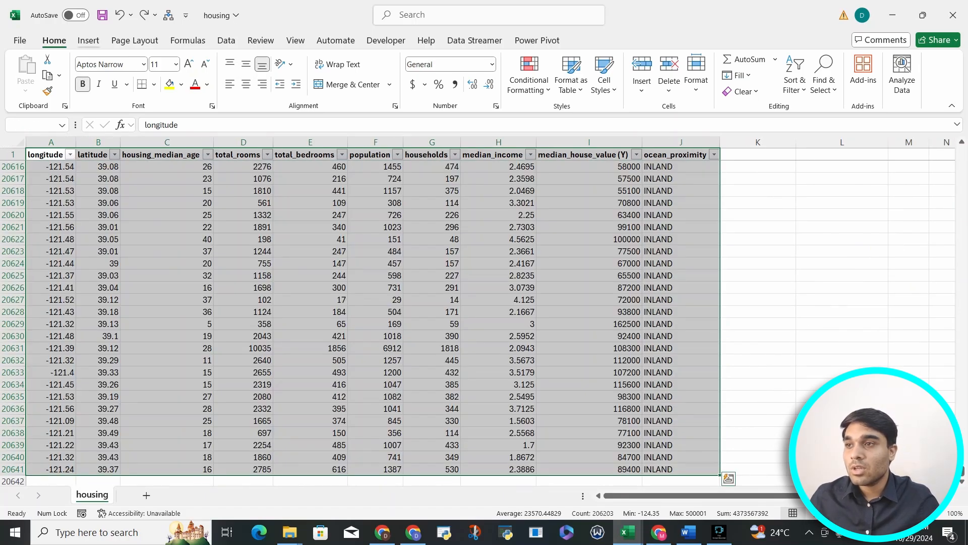
click(227, 40)
click(859, 59)
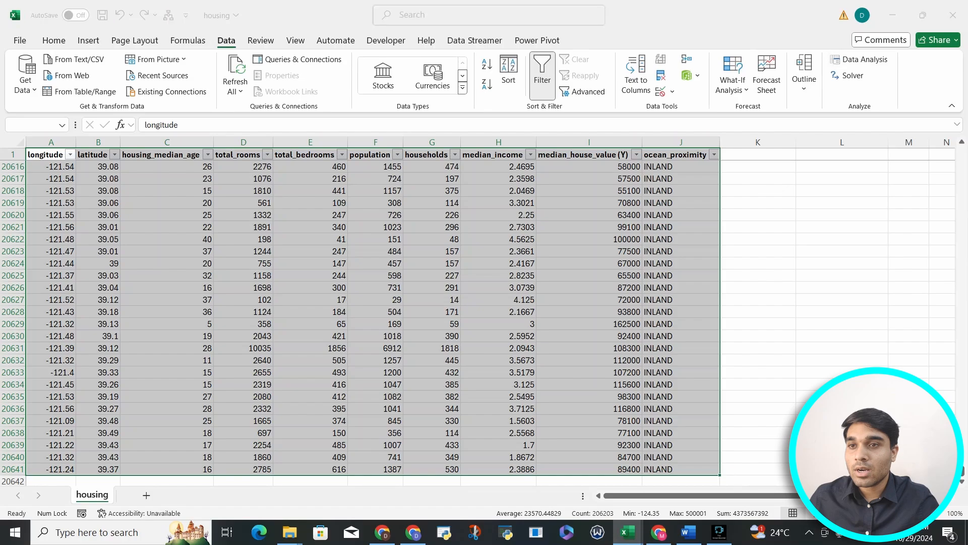
click(874, 301)
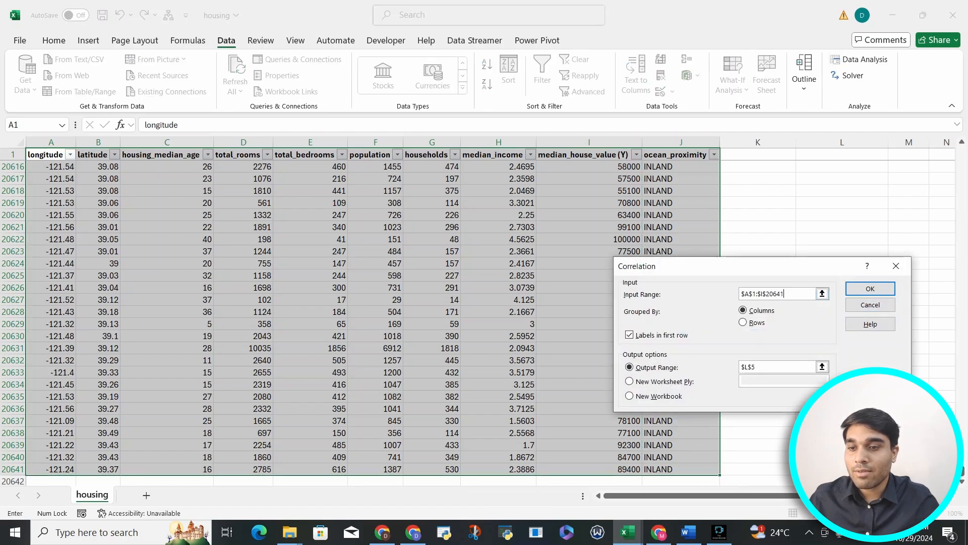
Step: Set the Correlation input range to $A$1:$J$20641 by selecting the whole data table
key(BackSpace)
key(BackSpace)
key(BackSpace)
key(BackSpace)
key(BackSpace)
key(BackSpace)
key(BackSpace)
key(BackSpace)
key(BackSpace)
key(BackSpace)
key(BackSpace)
key(BackSpace)
key(BackSpace)
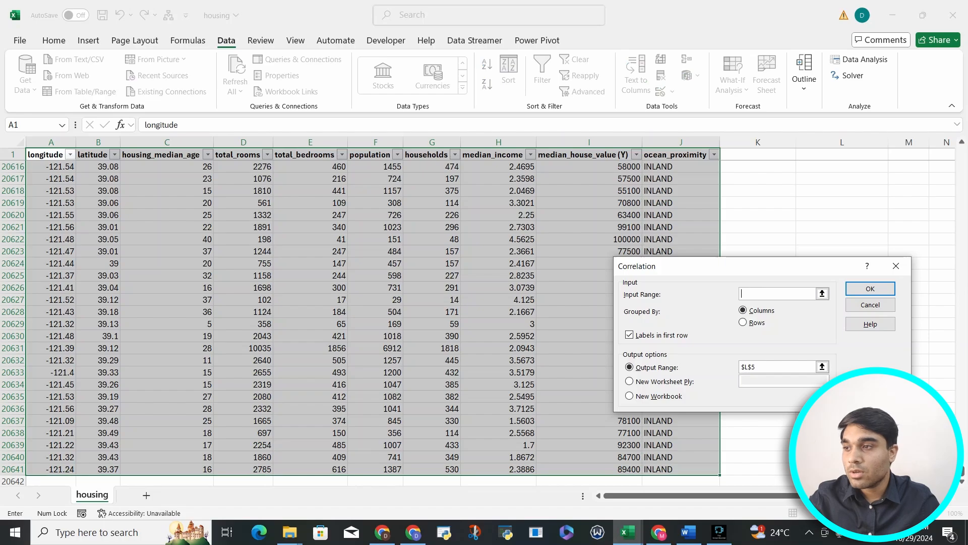
click(51, 166)
click(48, 155)
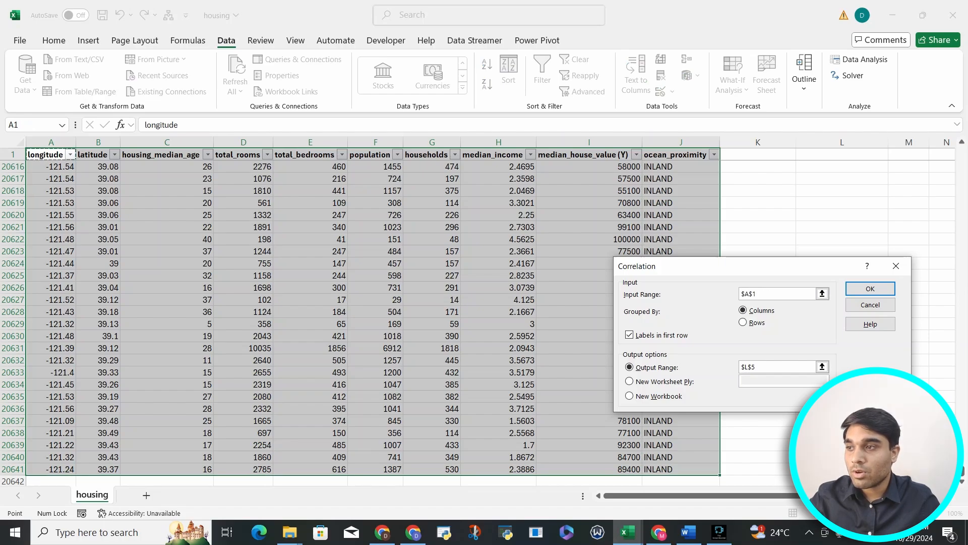
key(ctrl+shift+Right)
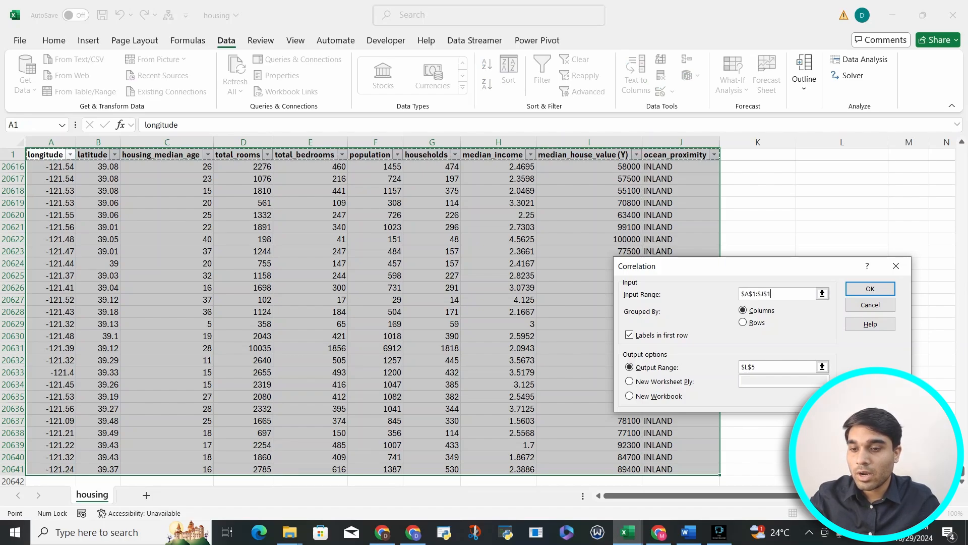
key(ctrl+shift+Down)
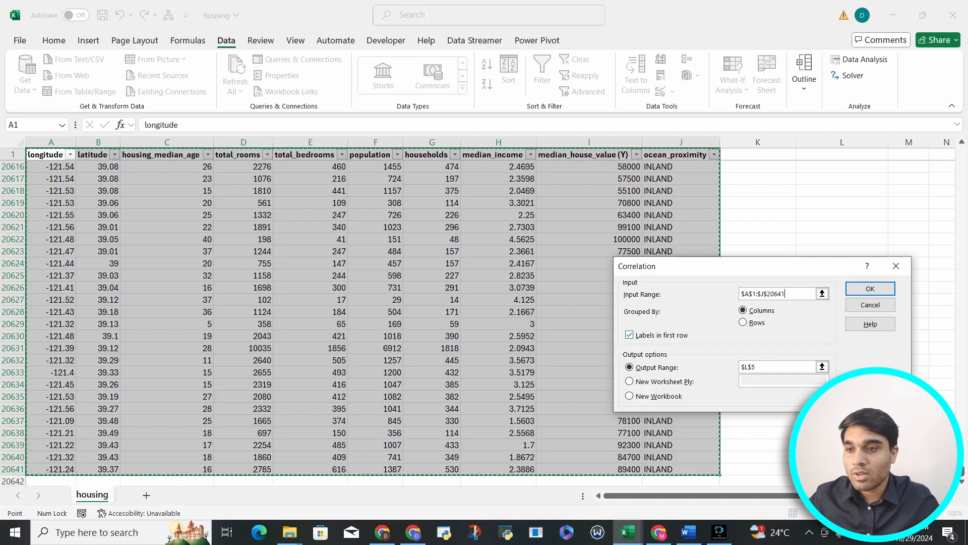
Step: Try to rerun the correlation with the output range set to $L$18, then close the error and the analysis dialogs
click(777, 366)
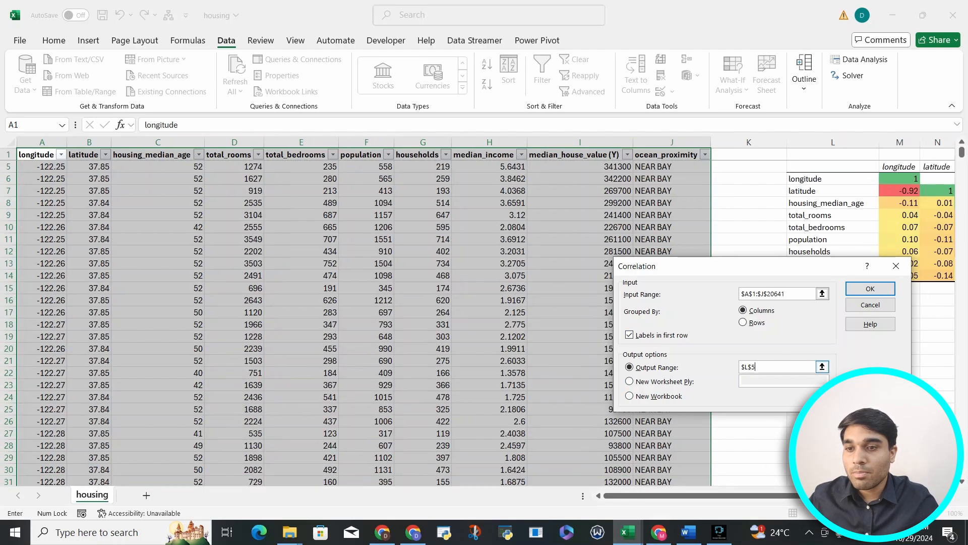
click(822, 366)
drag(833, 336, 833, 326)
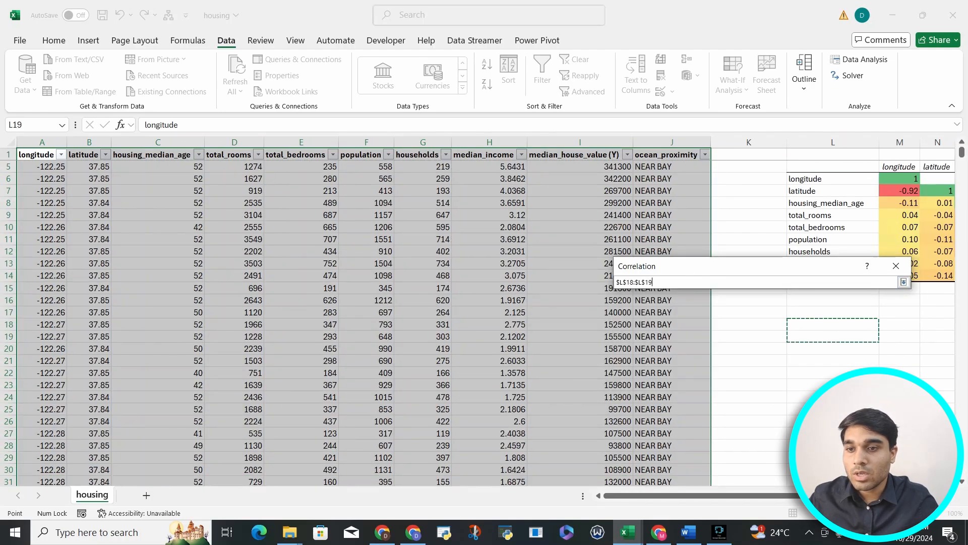
click(833, 325)
click(904, 282)
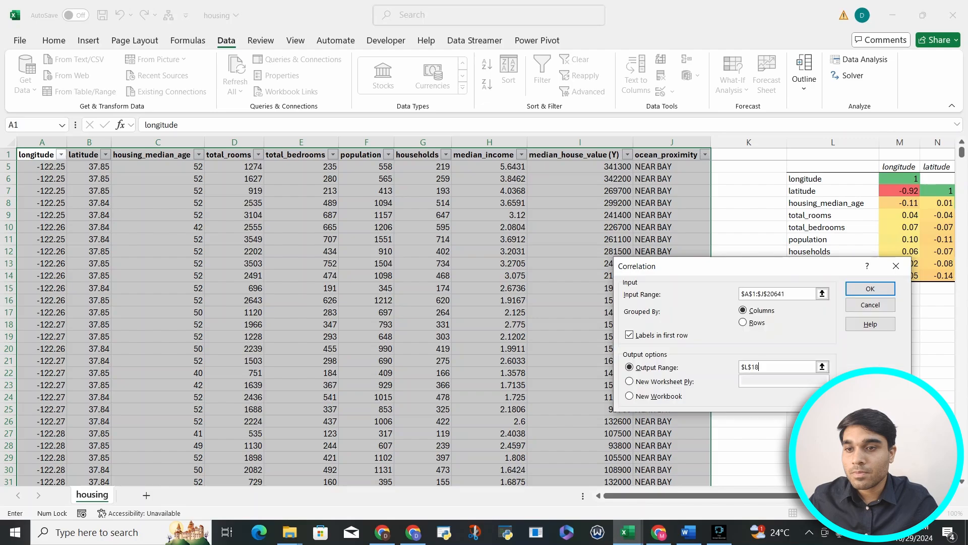
click(870, 289)
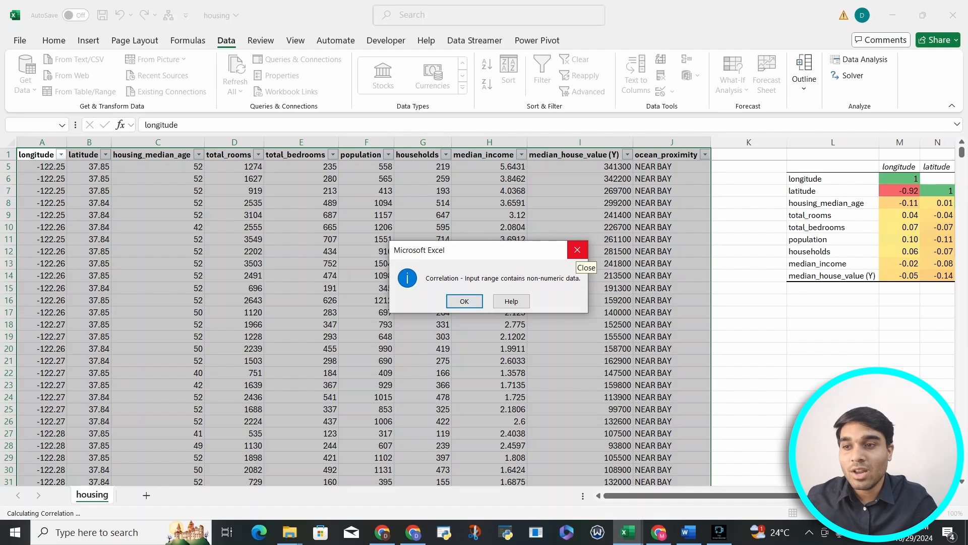
click(577, 250)
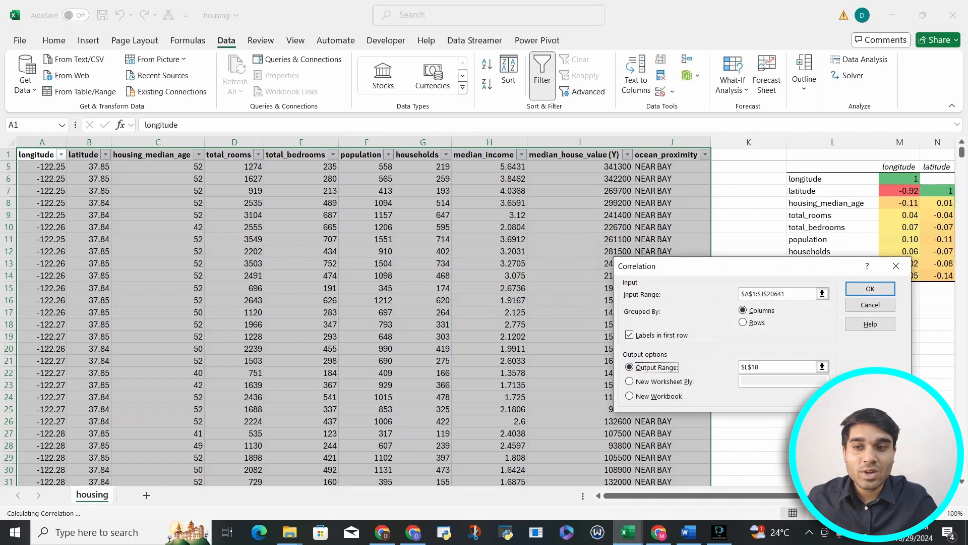
click(896, 265)
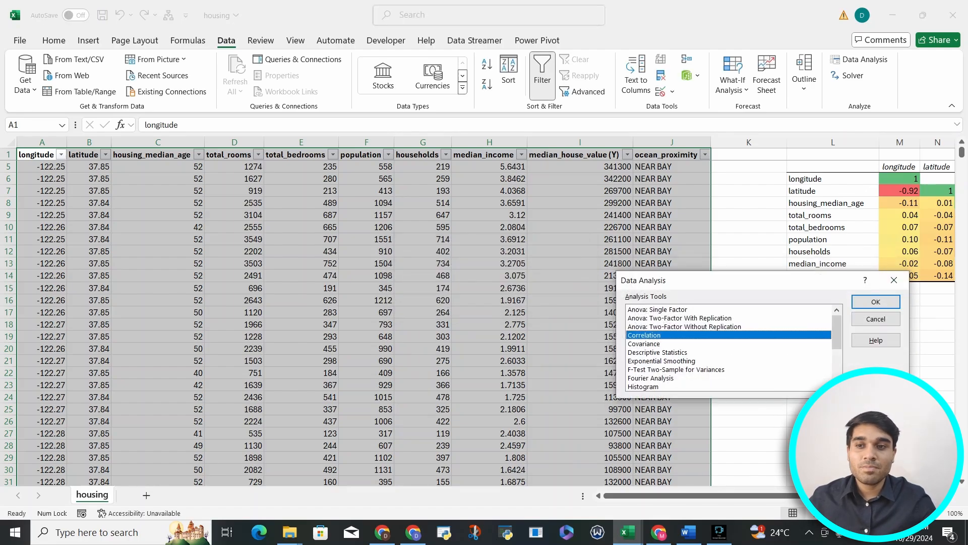
click(894, 280)
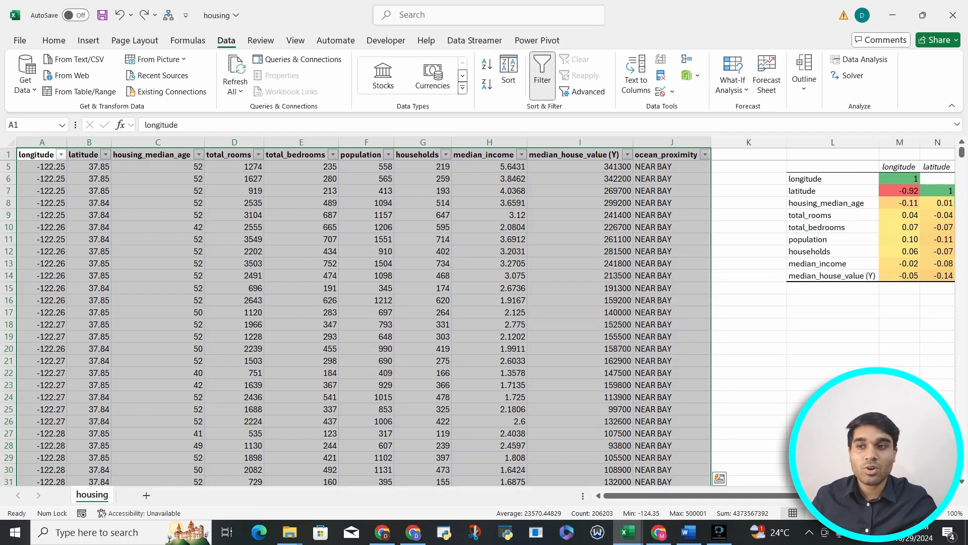
Step: Inspect the category values listed in the ocean_proximity column's filter
click(672, 166)
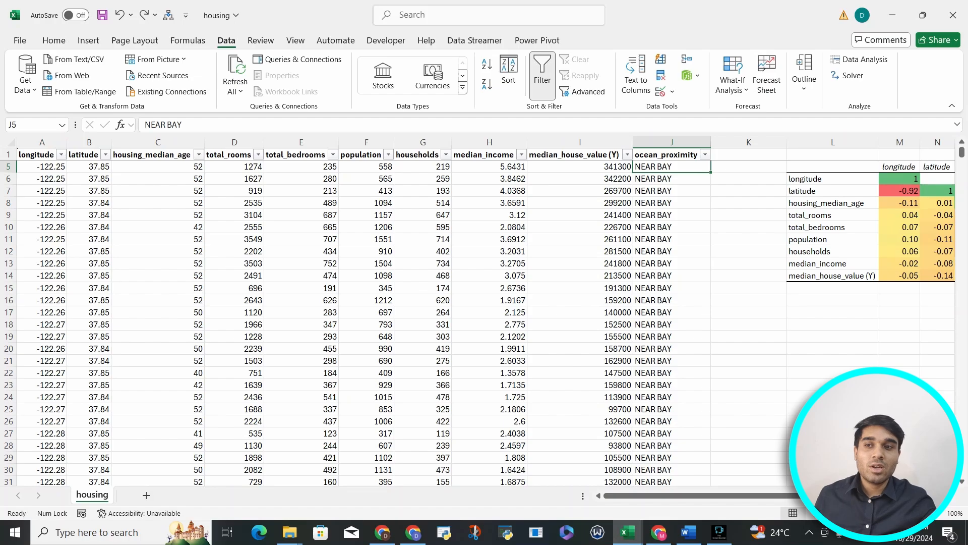
click(705, 154)
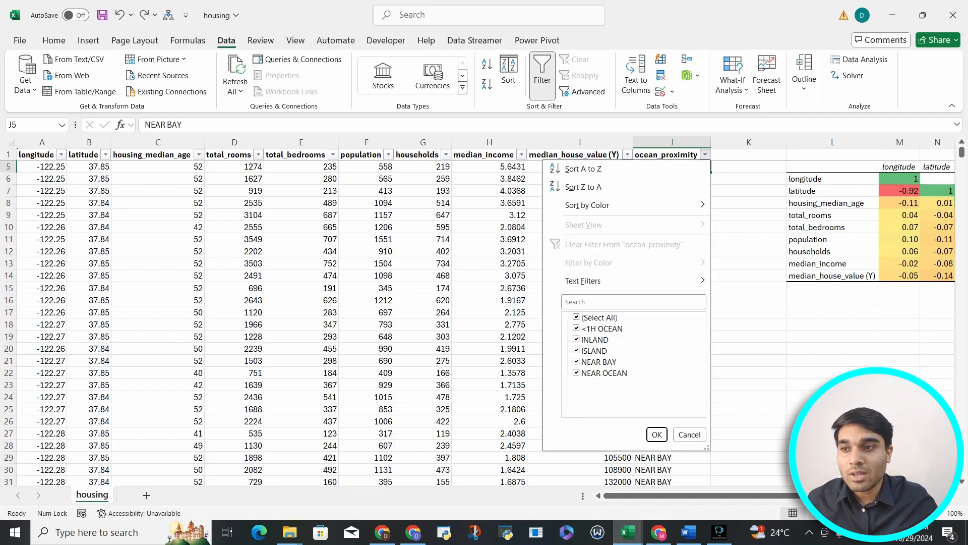
click(580, 154)
click(580, 154)
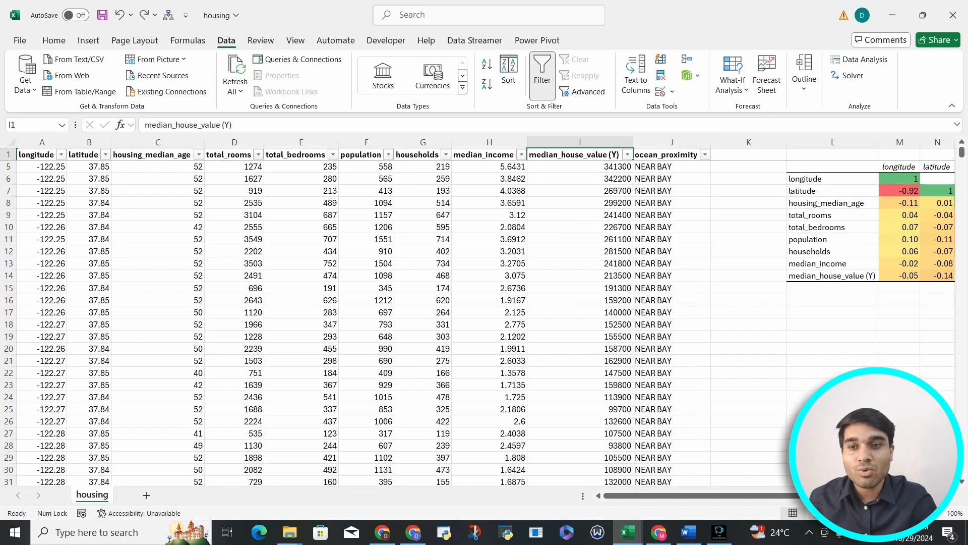
Step: Review the median_house_value row of coefficients across all variables in the correlation matrix
scroll(484, 310, right, 6)
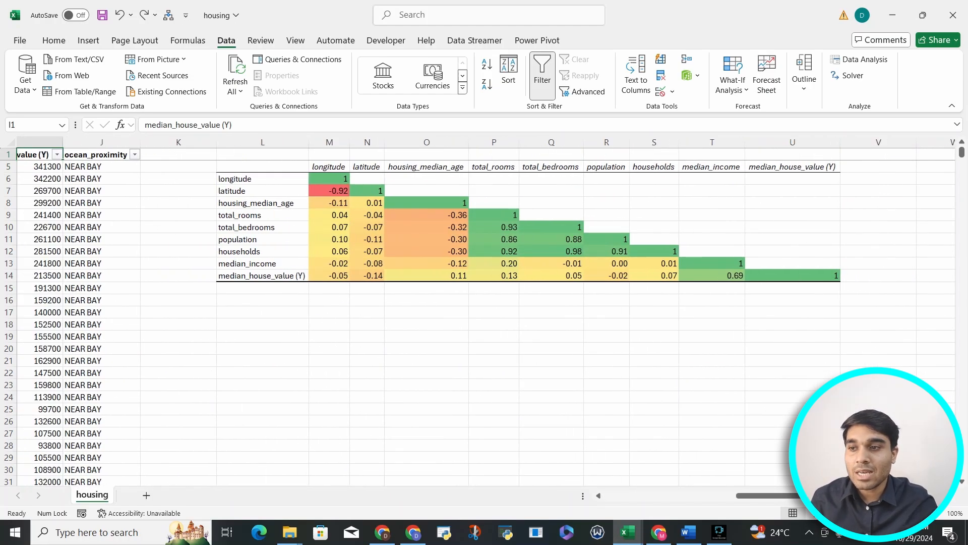
drag(712, 275, 329, 276)
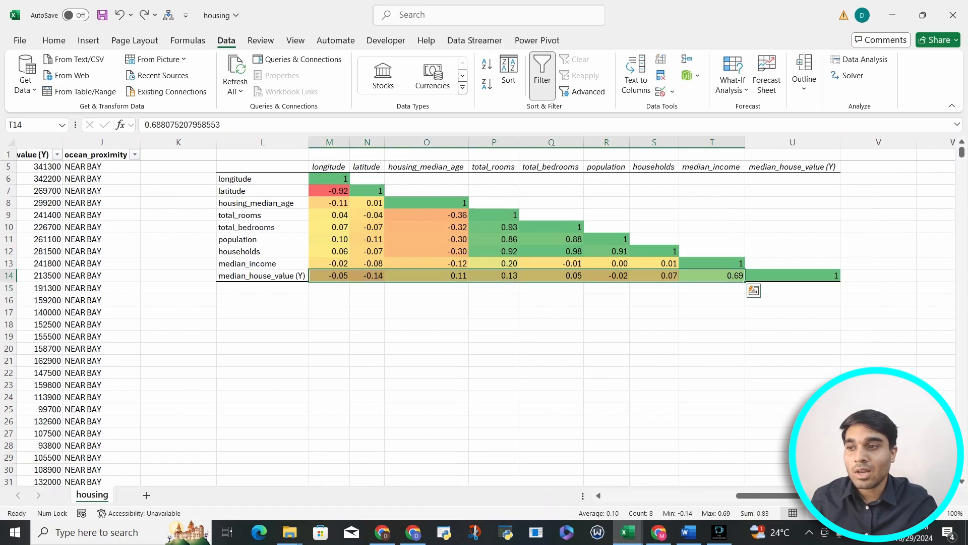
click(262, 275)
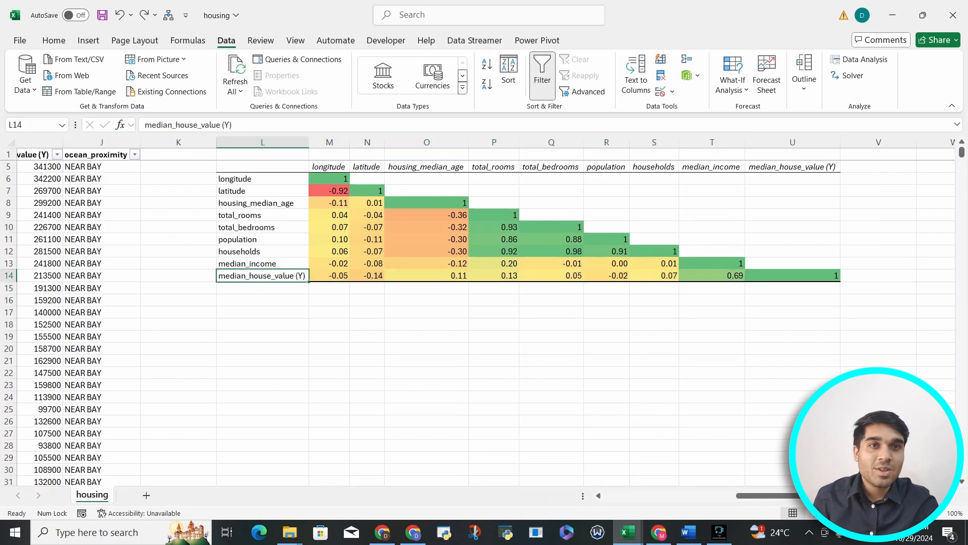
drag(329, 275, 712, 275)
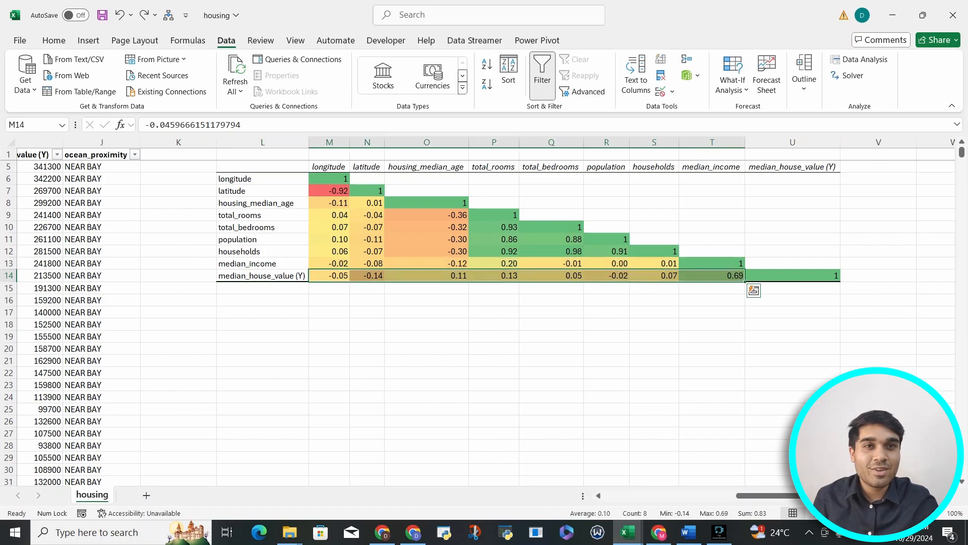